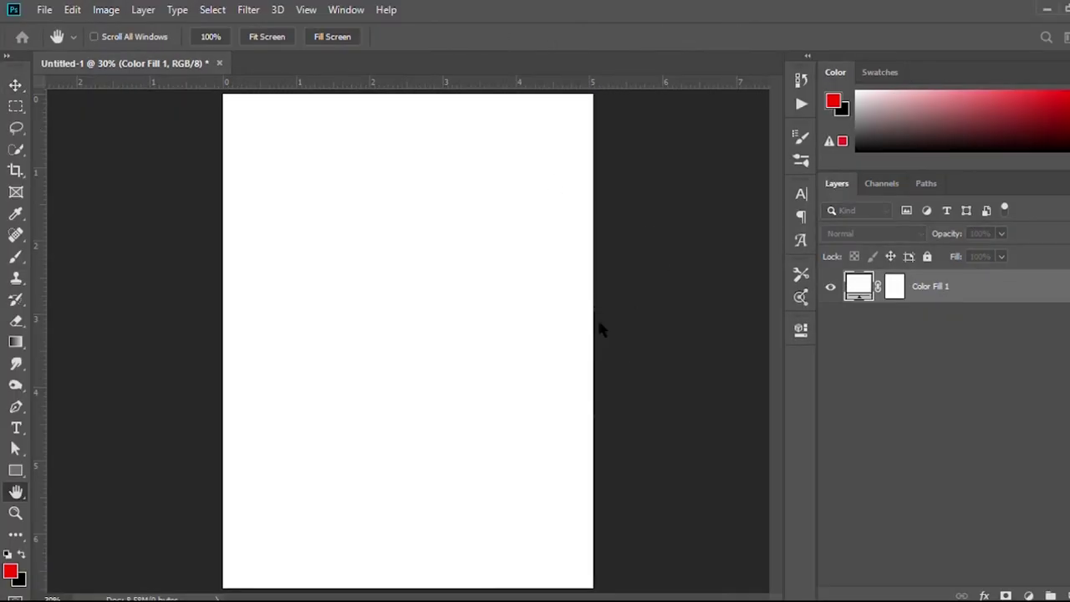
# Enter the red heading 'SIMPLE PRODUCT POSTER' and drag it to the top centre of the page
pyautogui.press('v')
pyautogui.press('t')
pyautogui.click(326, 253)
pyautogui.hotkey('ctrl', 'v')
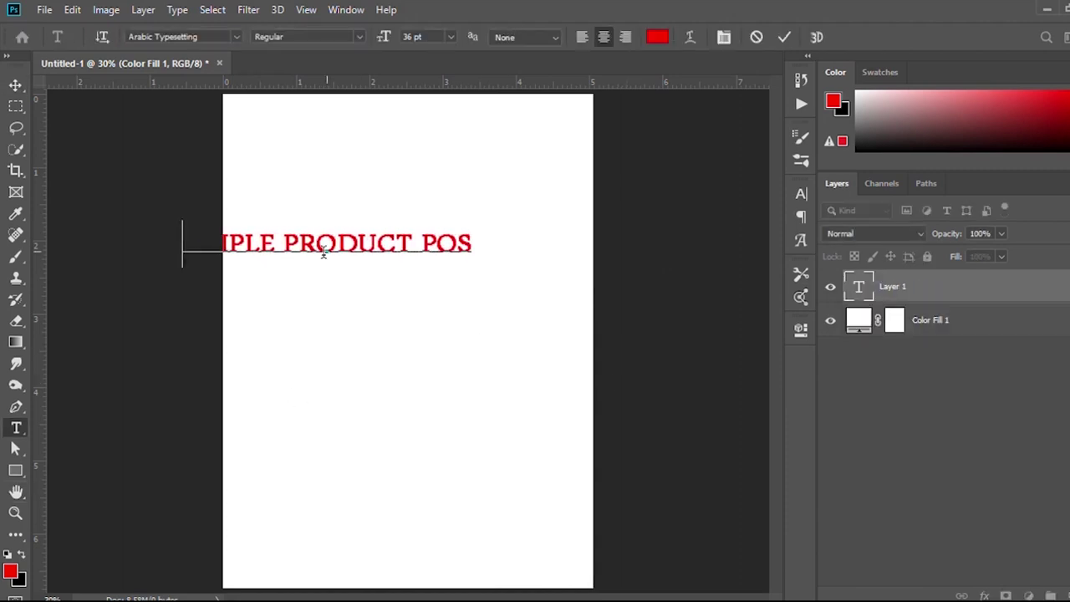
pyautogui.hotkey('ctrl', 'Return')
pyautogui.press('v')
pyautogui.moveTo(364, 238); pyautogui.dragTo(447, 123)
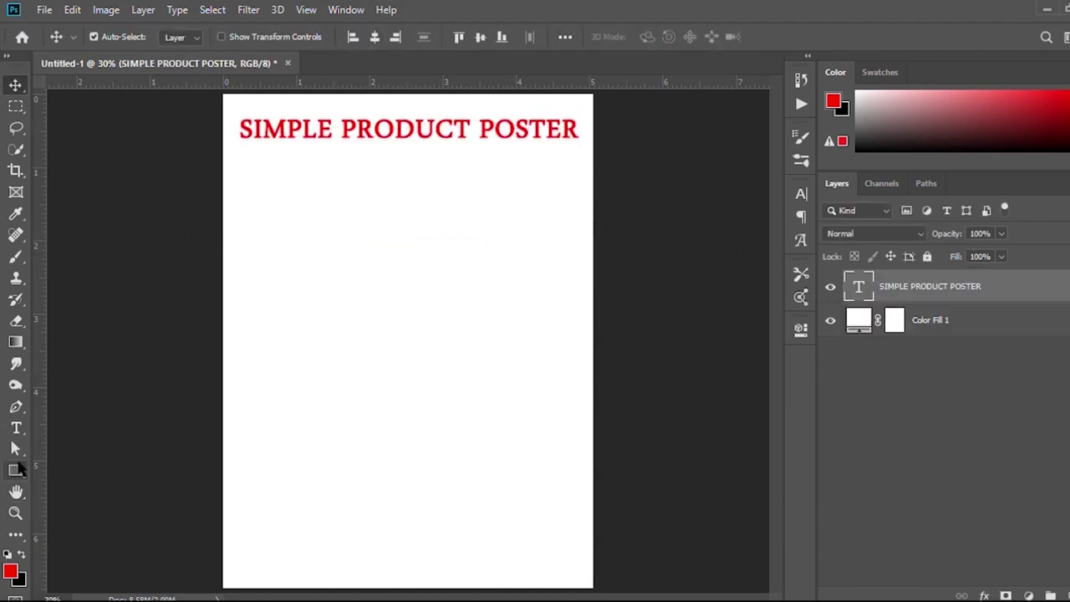
pyautogui.click(15, 471)
# Add margin guides and draw a 30 px red-stroked frame rectangle, narrowed symmetrically
pyautogui.moveTo(50, 321); pyautogui.dragTo(578, 334)
pyautogui.moveTo(338, 83); pyautogui.dragTo(411, 564)
pyautogui.moveTo(240, 159); pyautogui.dragTo(579, 494)
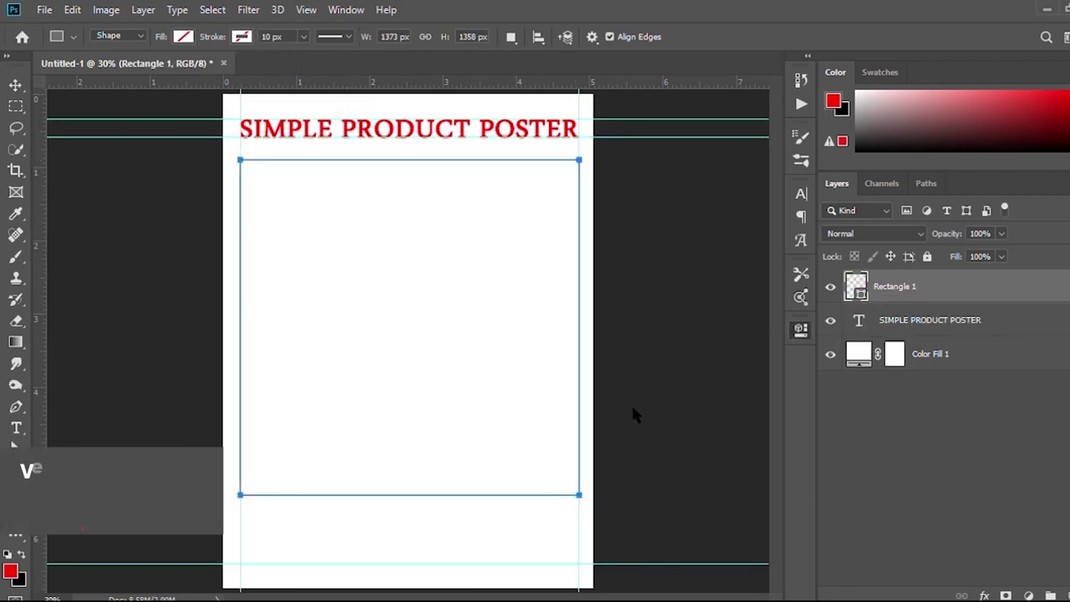
pyautogui.press('v')
pyautogui.hotkey('ctrl', 't')
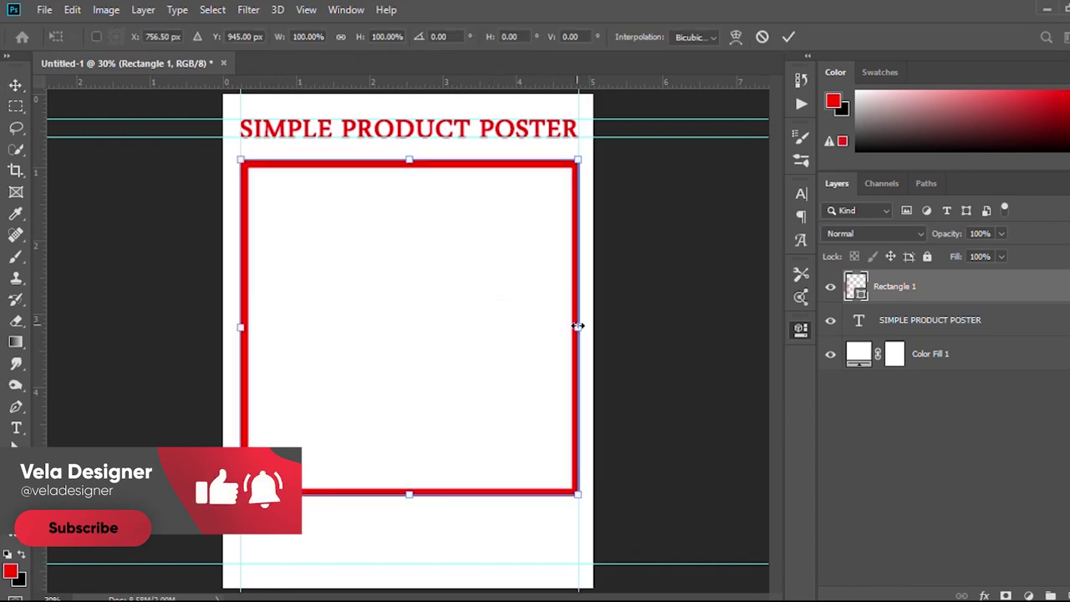
pyautogui.moveTo(579, 327); pyautogui.dragTo(535, 327)
pyautogui.press('Return')
# Draw a starburst custom shape with a 10 px red outline at the frame's left edge
pyautogui.press('u')
pyautogui.hotkey('shift', 'u')
pyautogui.hotkey('shift', 'u')
pyautogui.hotkey('shift', 'u')
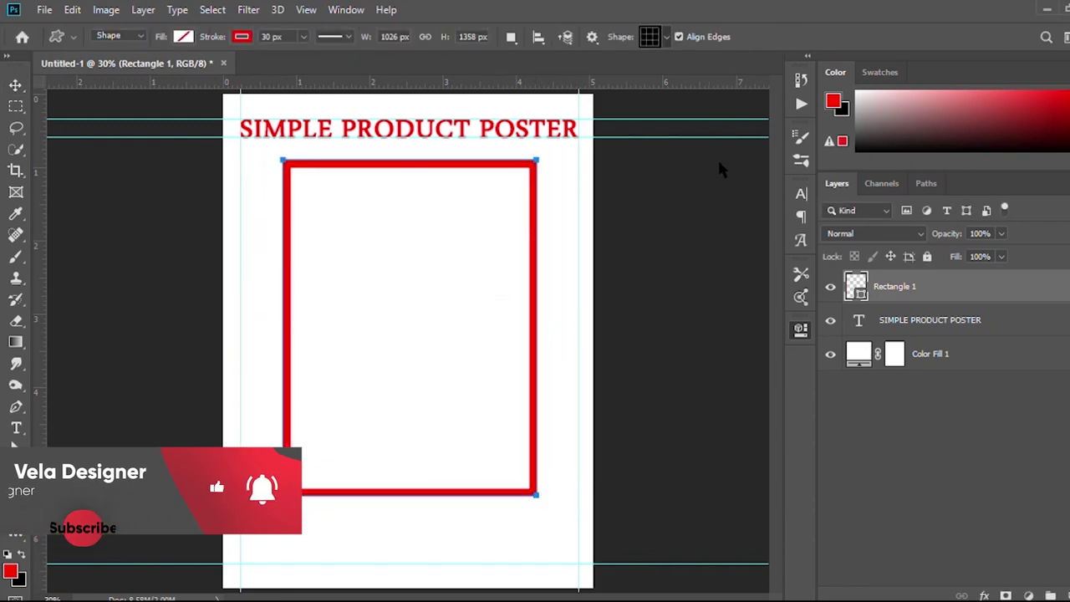
pyautogui.moveTo(240, 242); pyautogui.dragTo(323, 328)
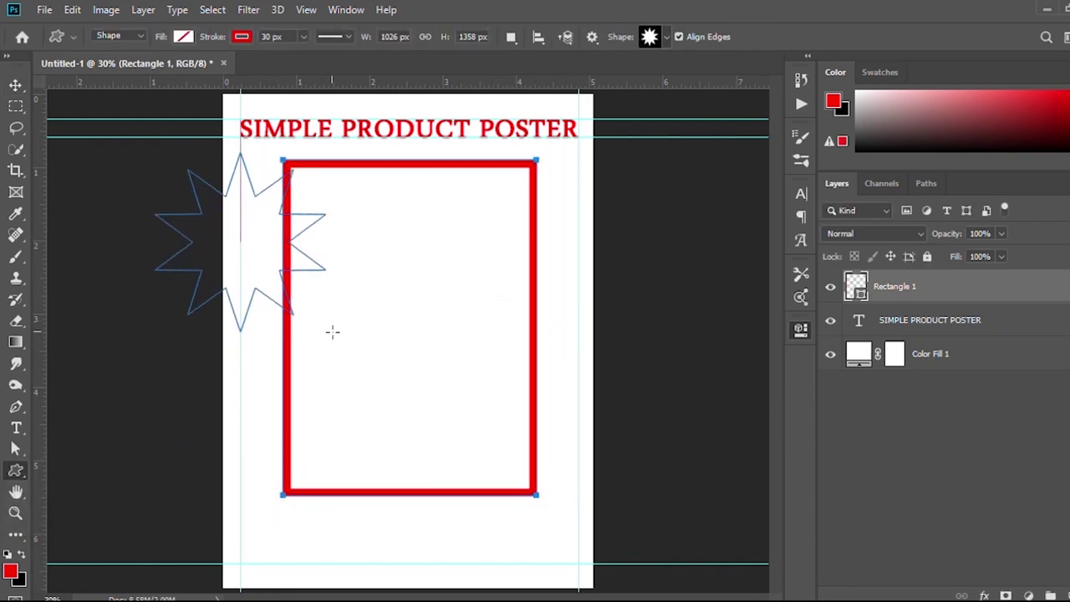
pyautogui.write('10')
pyautogui.press('Return')
pyautogui.press('v')
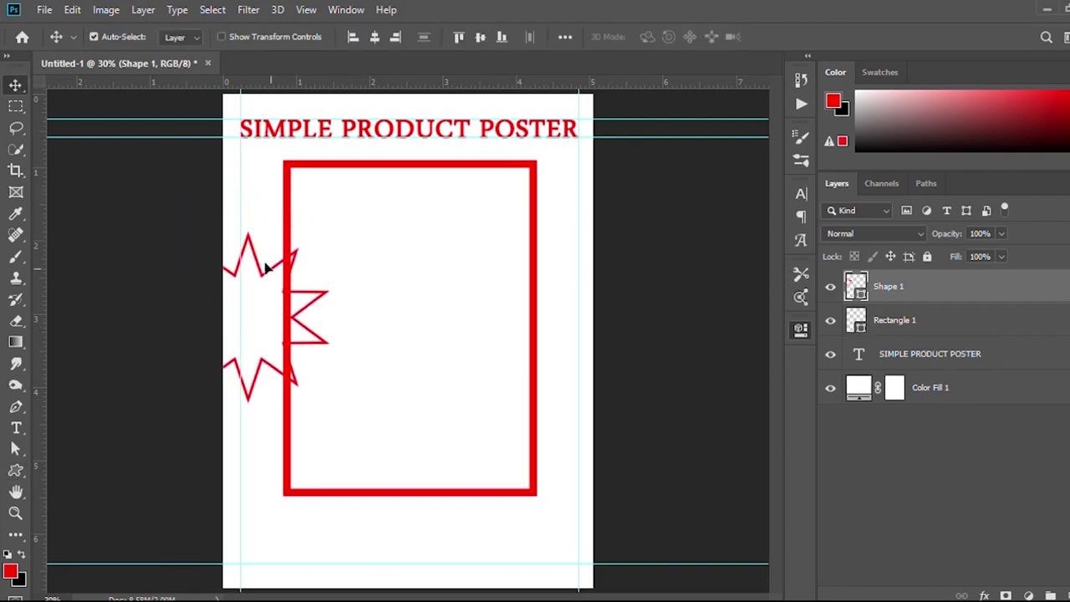
pyautogui.moveTo(251, 242); pyautogui.dragTo(294, 265)
pyautogui.press('u')
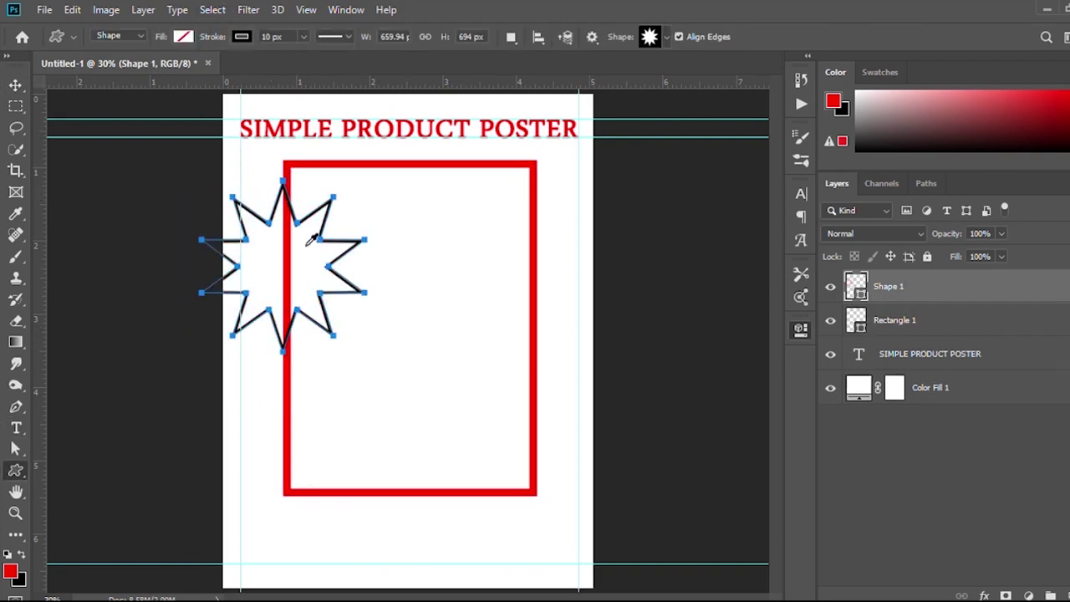
pyautogui.click(237, 124)
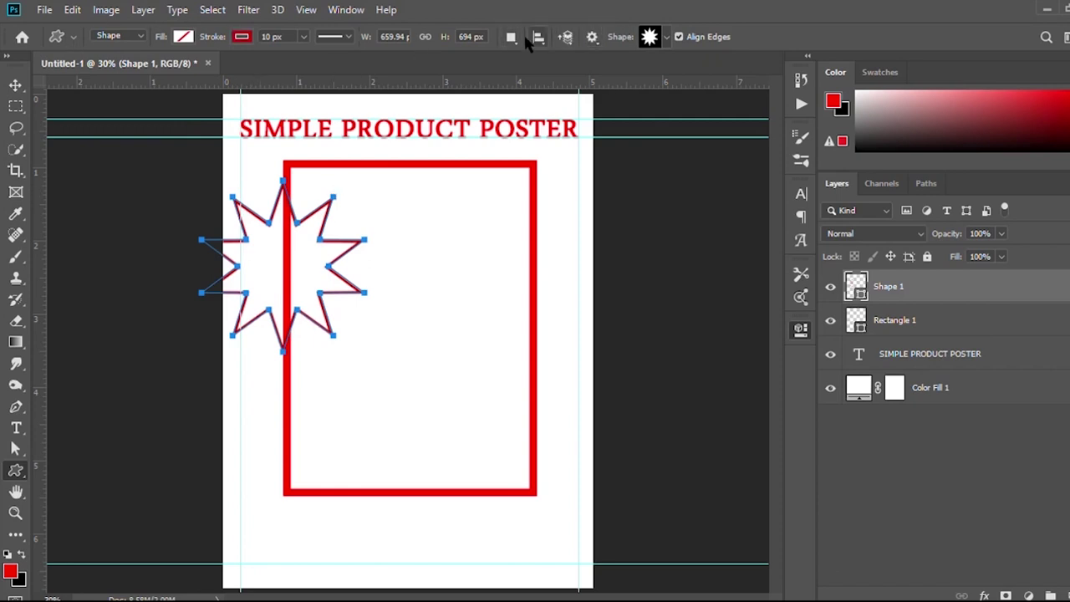
# Start a new text layer inside the frame
pyautogui.press('v')
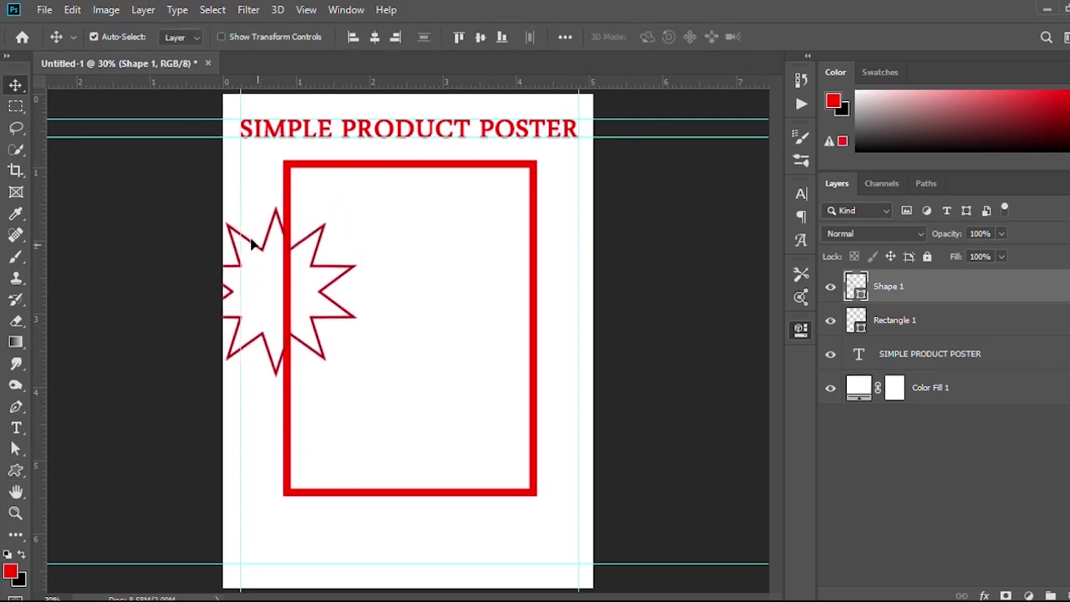
pyautogui.press('t')
pyautogui.click(398, 232)
# Type FLAT, 50% and OFF as three separate text layers
pyautogui.write('FLAT')
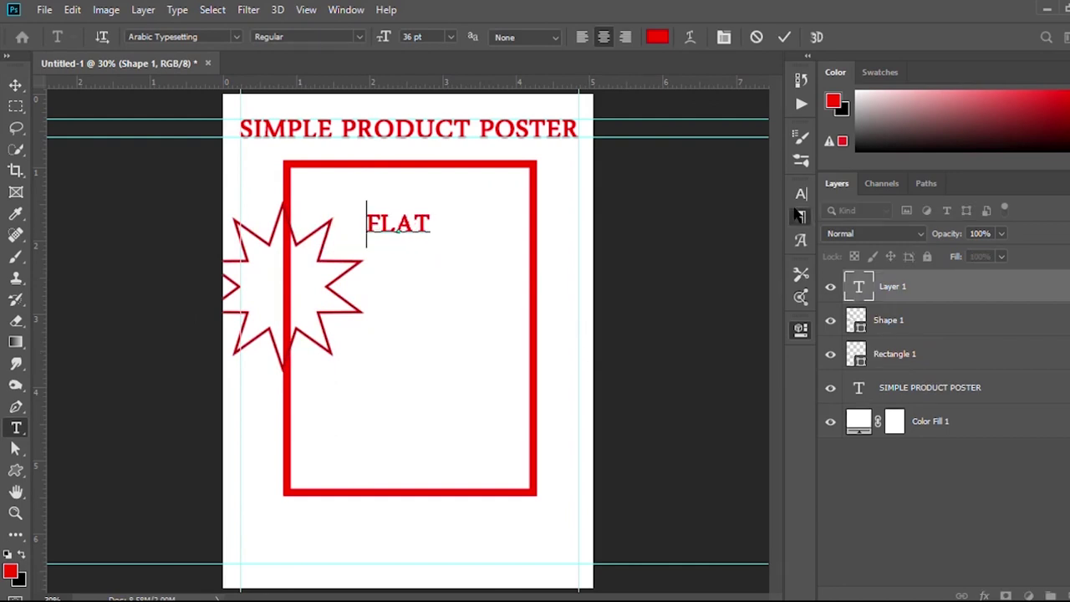
pyautogui.click(376, 264)
pyautogui.write('%')
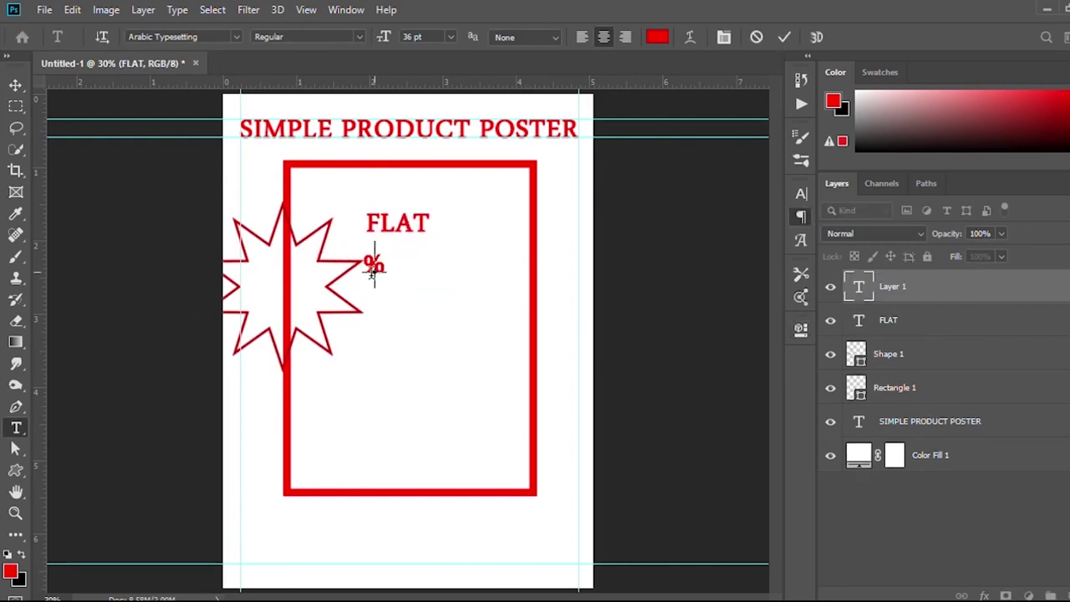
pyautogui.click(397, 312)
pyautogui.write('OFF')
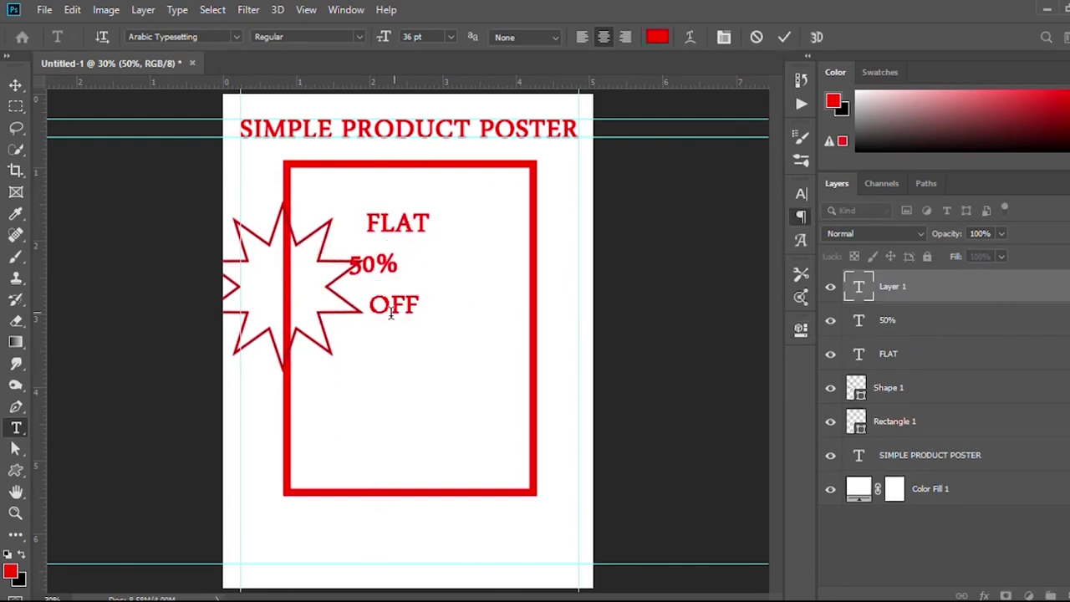
pyautogui.press('Escape')
pyautogui.press('v')
# Centre-align FLAT, 50% and OFF, enlarge 50%, and arrange them in the frame's upper left
pyautogui.moveTo(401, 355); pyautogui.dragTo(386, 209)
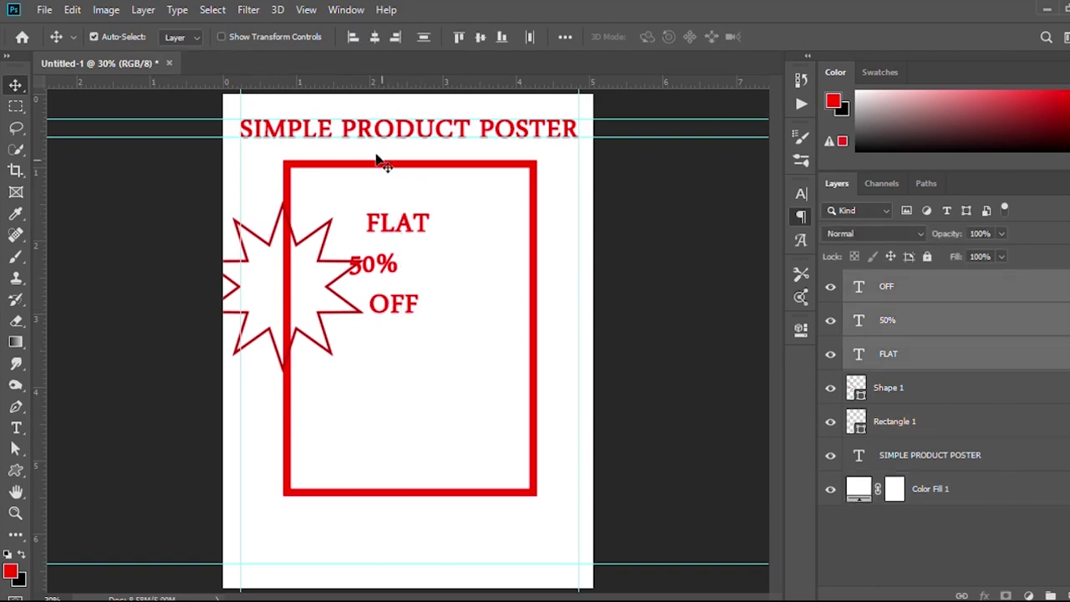
pyautogui.click(374, 37)
pyautogui.moveTo(412, 233)
pyautogui.mouseDown()
pyautogui.moveTo(446, 226)
pyautogui.moveTo(433, 263)
pyautogui.mouseUp()
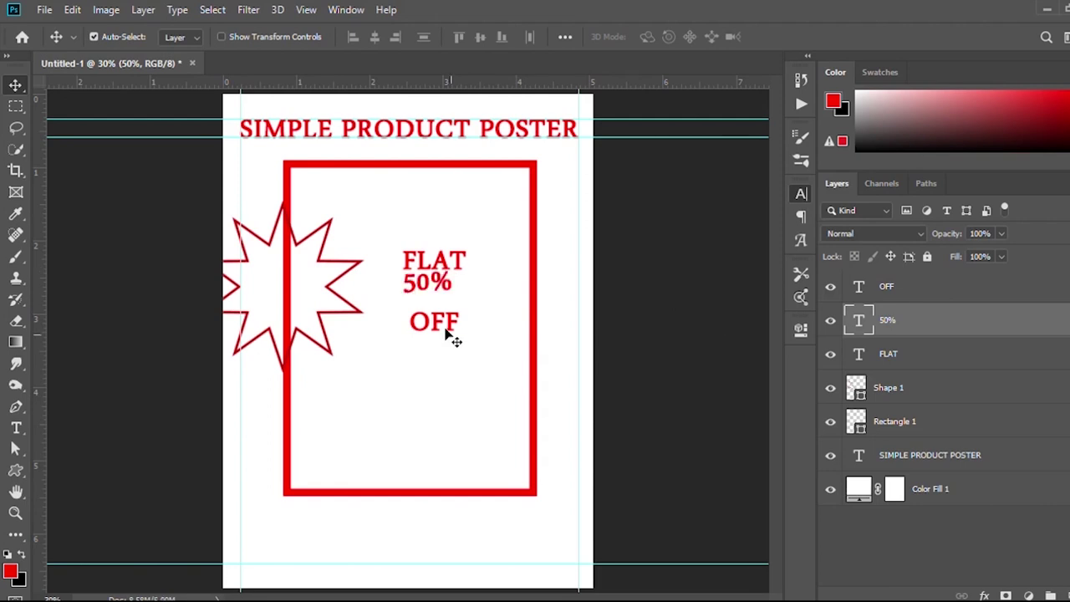
pyautogui.moveTo(432, 326); pyautogui.dragTo(428, 346)
pyautogui.moveTo(434, 260); pyautogui.dragTo(434, 253)
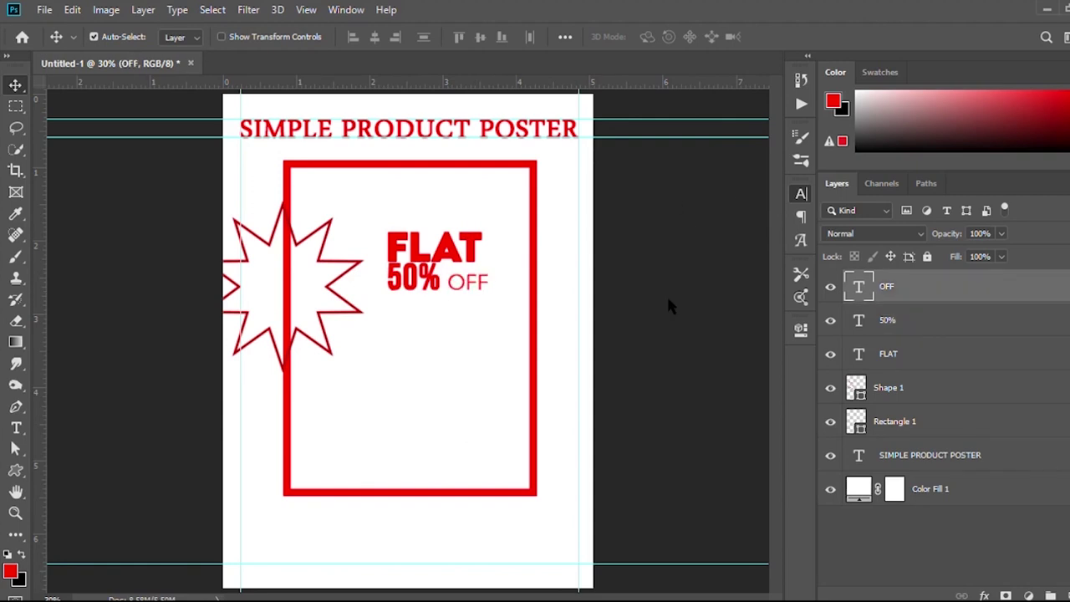
pyautogui.moveTo(450, 266); pyautogui.dragTo(452, 287)
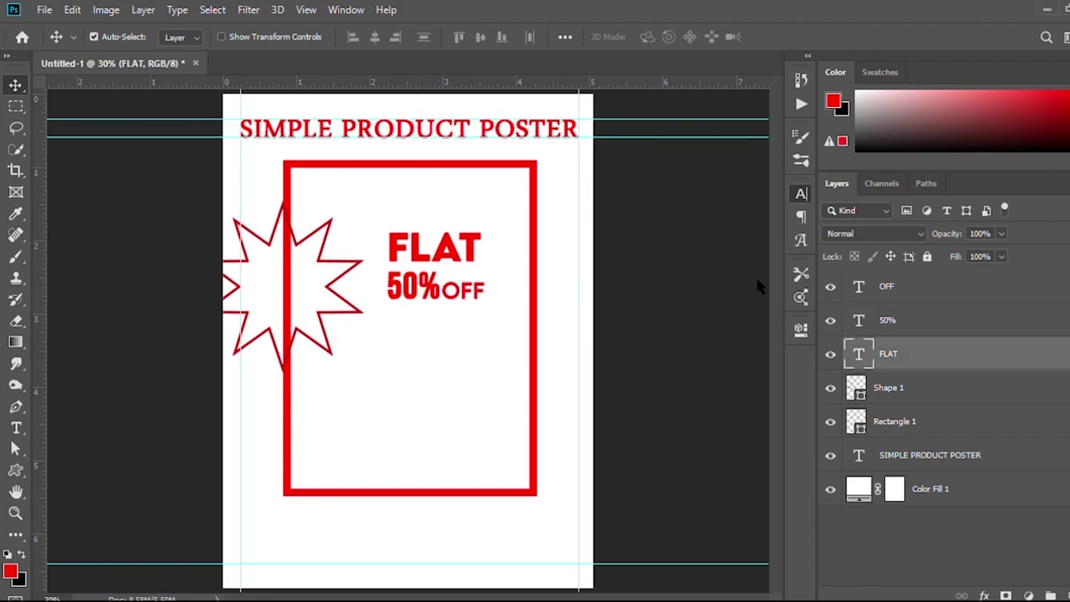
pyautogui.click(404, 288)
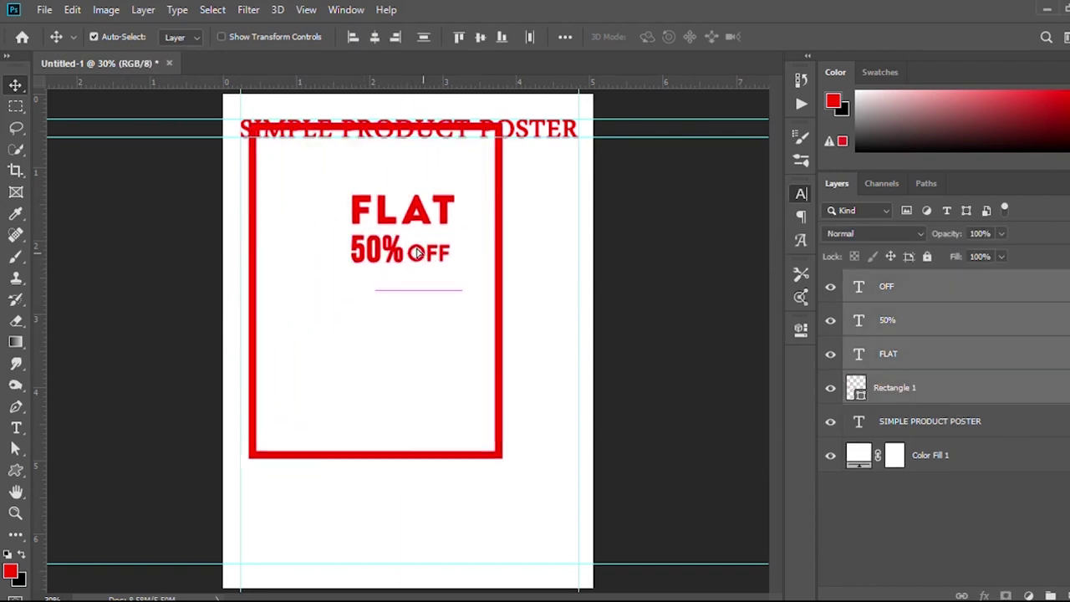
pyautogui.hotkey('ctrl', 'z')
pyautogui.hotkey('ctrl', 'z')
pyautogui.hotkey('ctrl', 'z')
pyautogui.hotkey('ctrl', 'z')
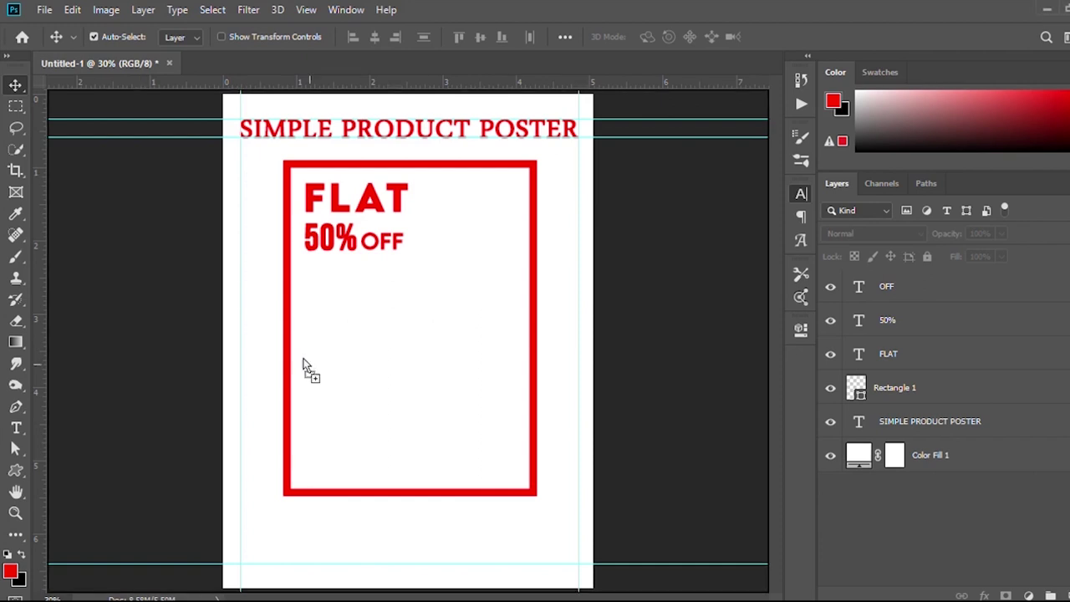
# Place the white T-shirt image and give Color Fill 1 a lighter colour with a beige Pattern Overlay
pyautogui.press('Return')
pyautogui.doubleClick(858, 488)
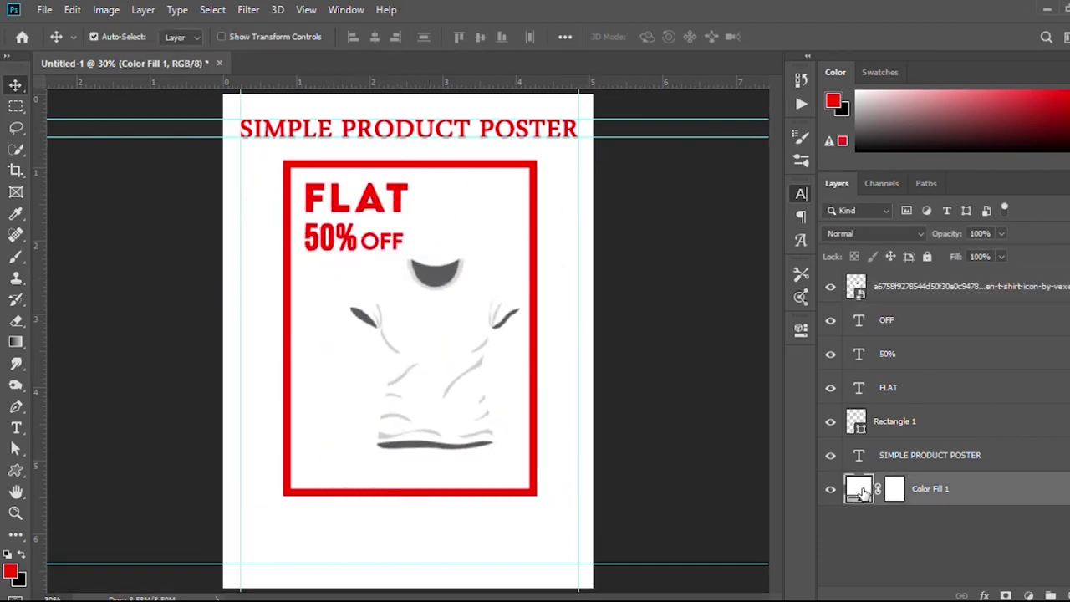
pyautogui.moveTo(892, 116); pyautogui.dragTo(896, 95)
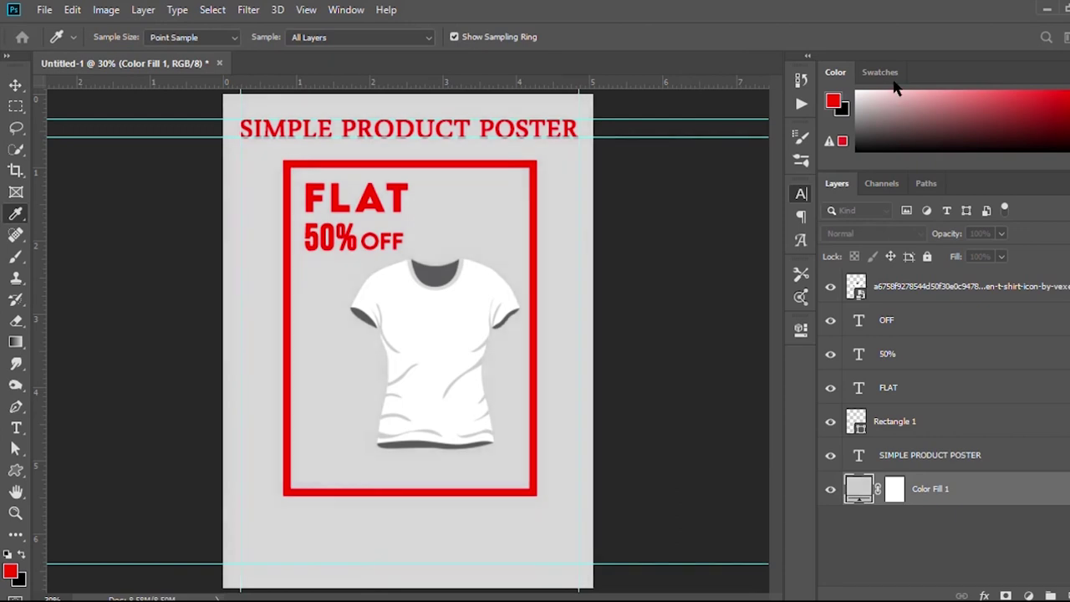
pyautogui.press('v')
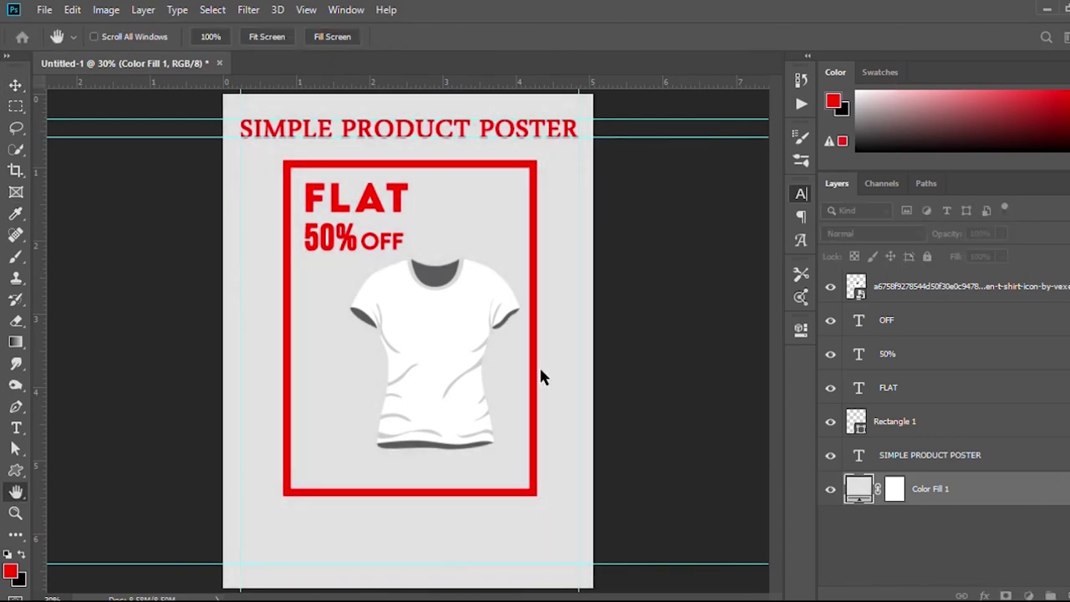
pyautogui.doubleClick(1031, 491)
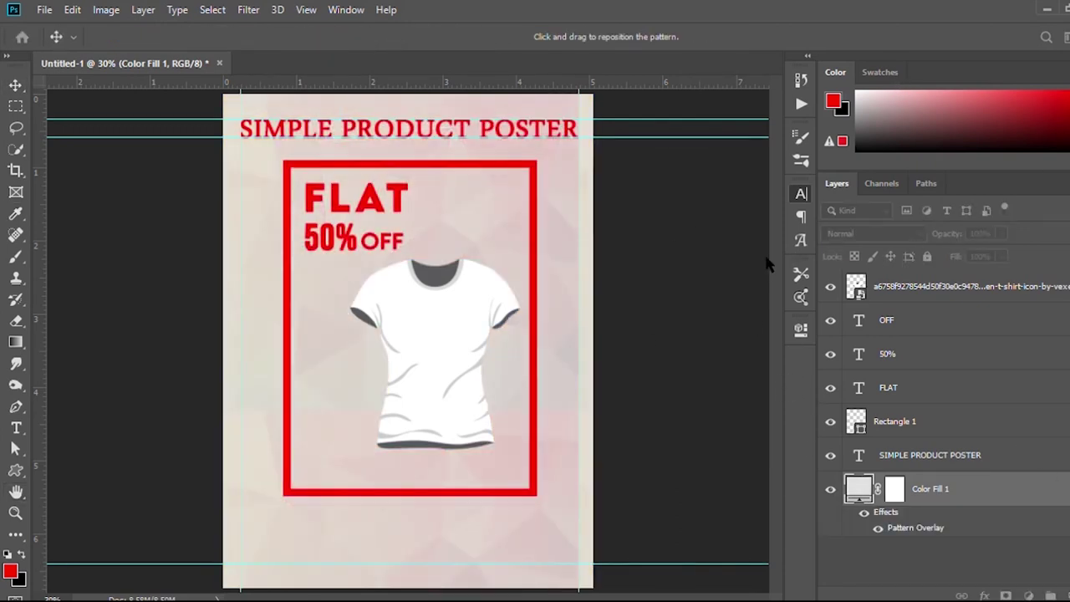
pyautogui.press('Return')
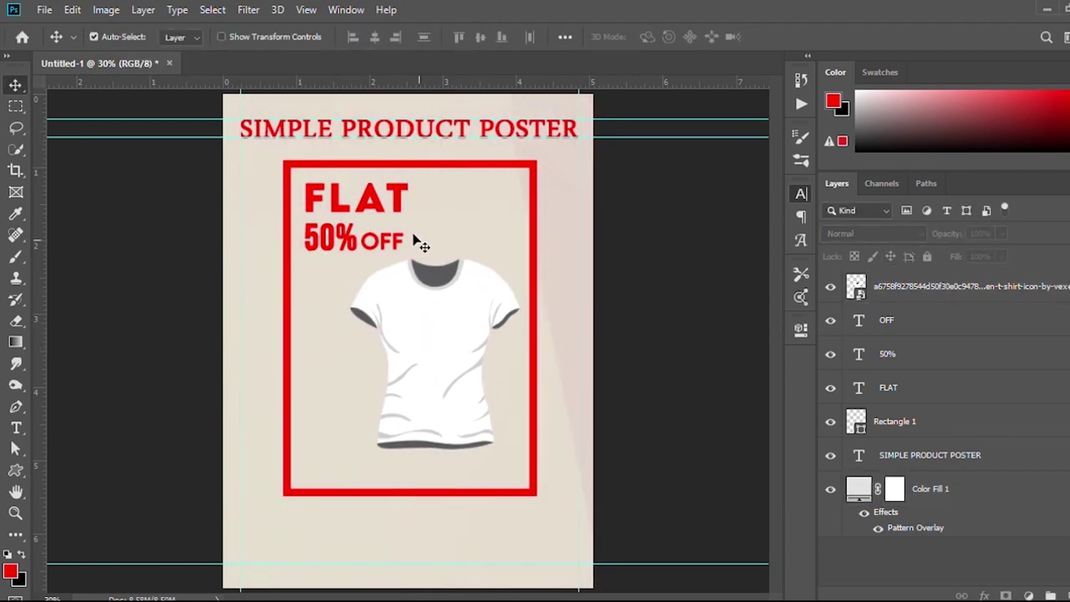
# Enlarge FLAT on the top line and move the larger 50% up beside it
pyautogui.moveTo(401, 237); pyautogui.dragTo(518, 198)
pyautogui.click(355, 199)
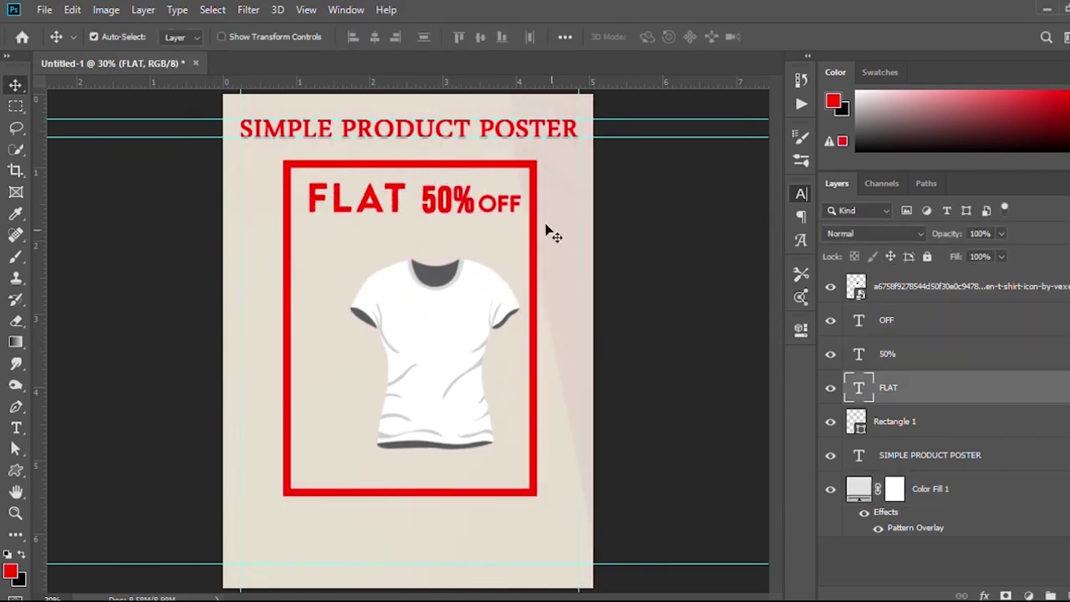
pyautogui.click(423, 186)
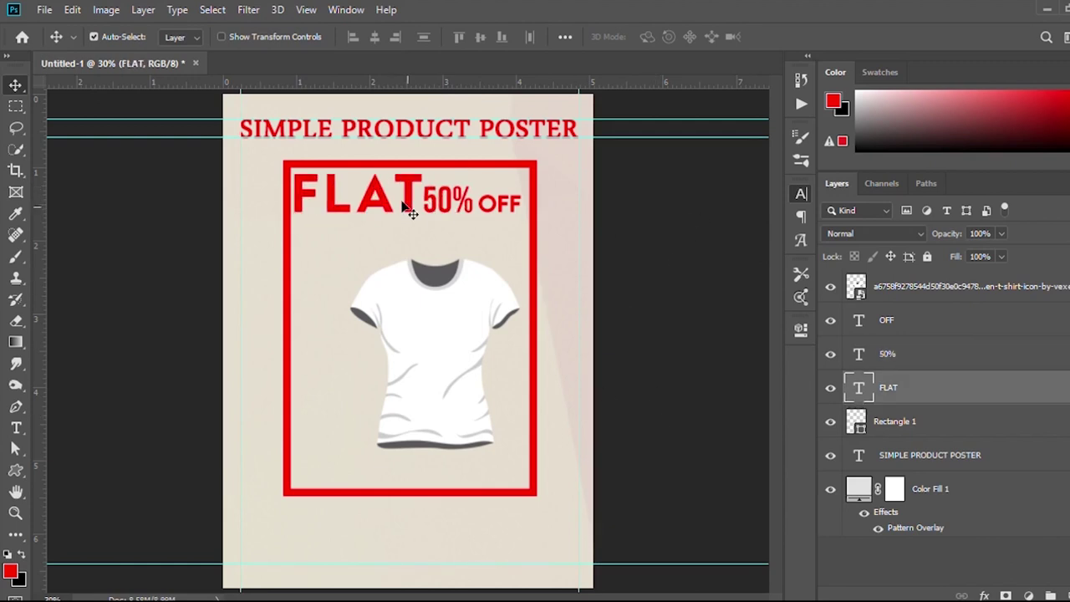
pyautogui.moveTo(410, 210); pyautogui.dragTo(438, 224)
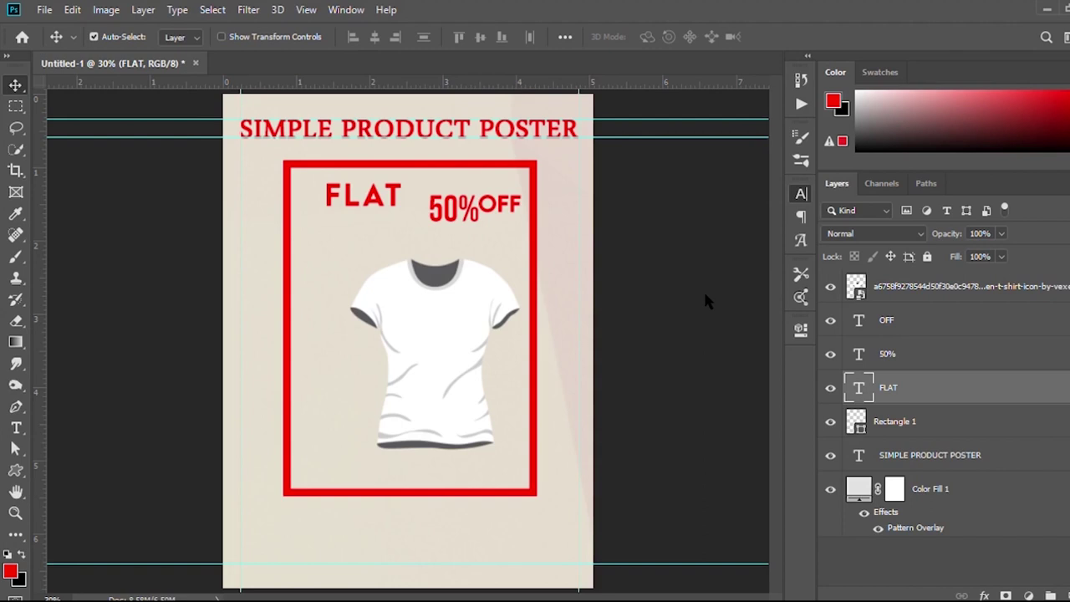
pyautogui.moveTo(359, 194); pyautogui.dragTo(344, 195)
pyautogui.moveTo(436, 204); pyautogui.dragTo(398, 194)
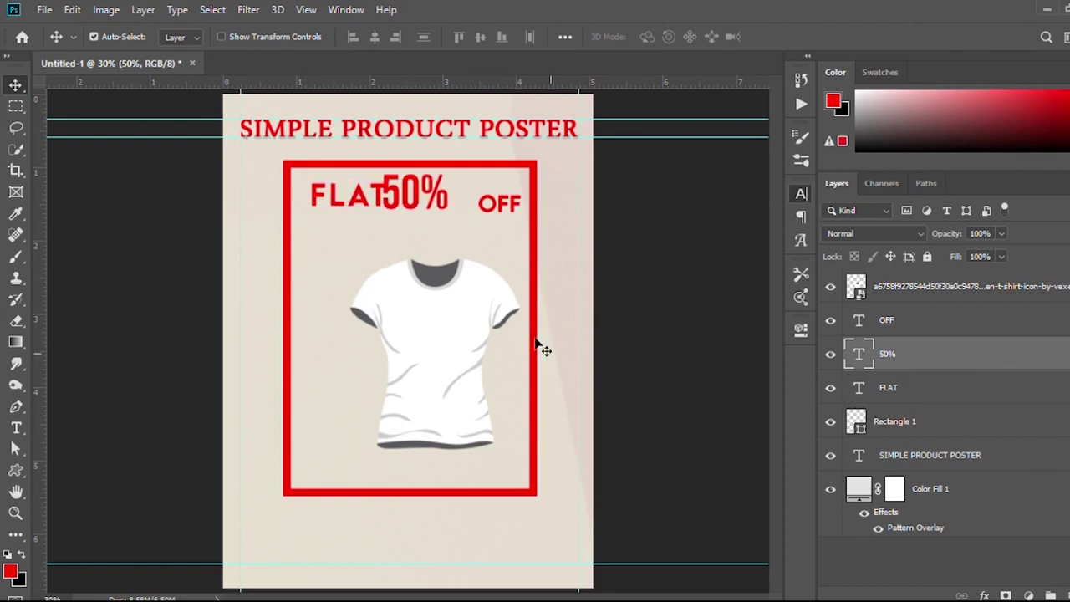
pyautogui.moveTo(499, 203); pyautogui.dragTo(332, 216)
# Place OFF under FLAT beside 50% and select all three text layers
pyautogui.click(406, 213)
pyautogui.hotkey('alt', ']')
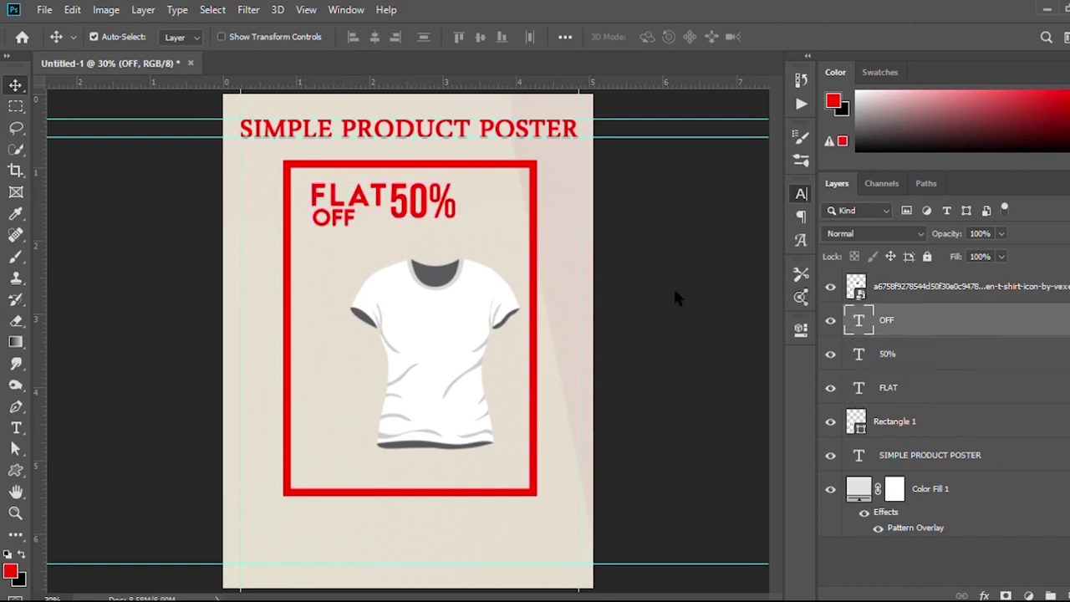
pyautogui.hotkey('alt', '[')
pyautogui.hotkey('alt', '[')
pyautogui.click(326, 216)
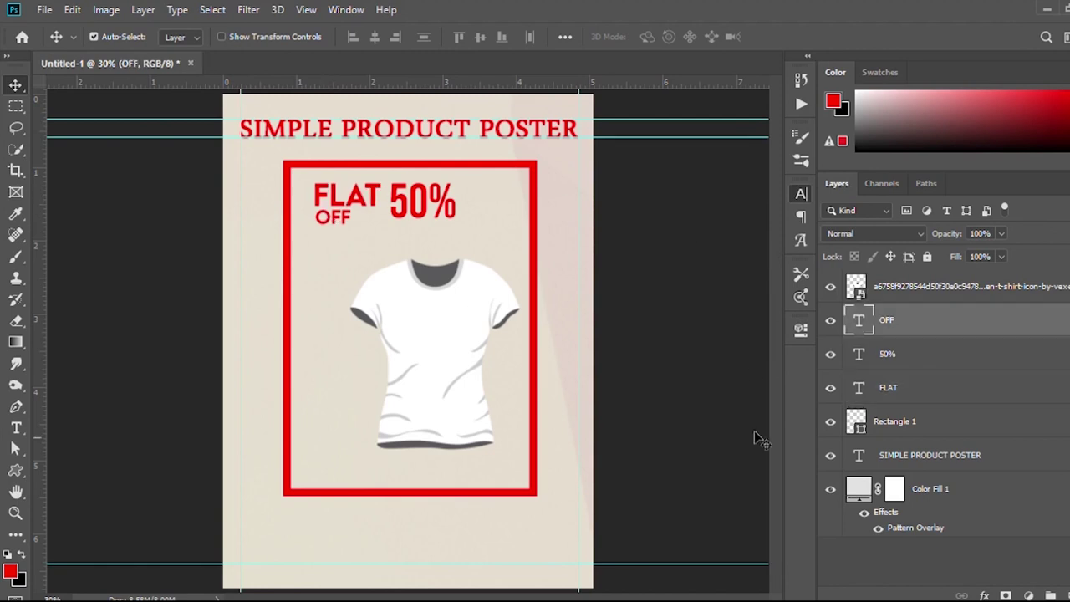
pyautogui.moveTo(334, 217); pyautogui.dragTo(351, 216)
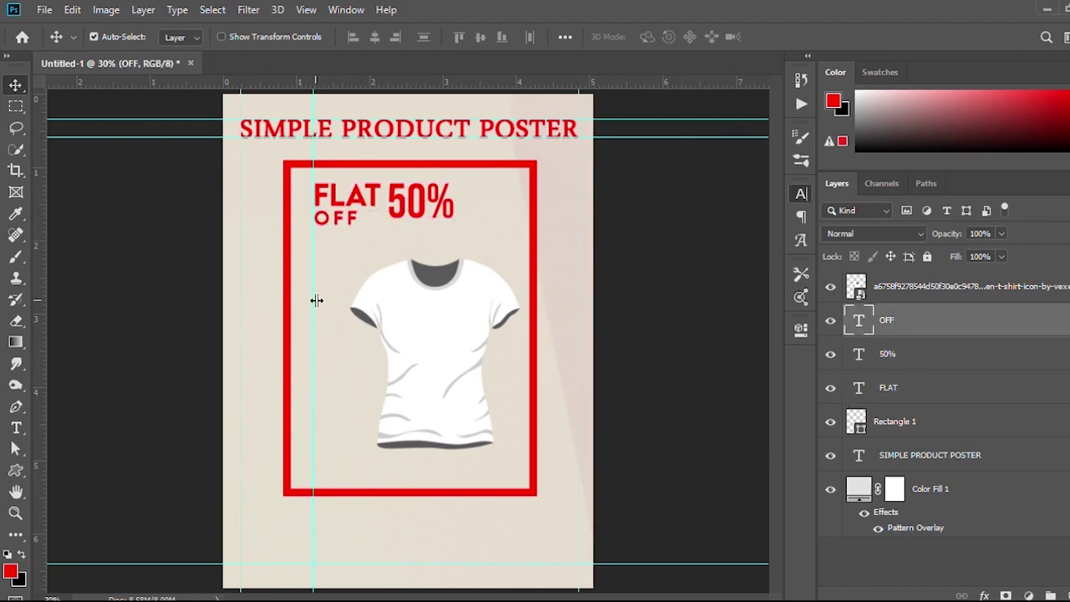
pyautogui.moveTo(316, 300); pyautogui.dragTo(33, 301)
# Nudge the T-shirt up and make a hidden merged snapshot layer of the poster
pyautogui.moveTo(439, 359); pyautogui.dragTo(444, 342)
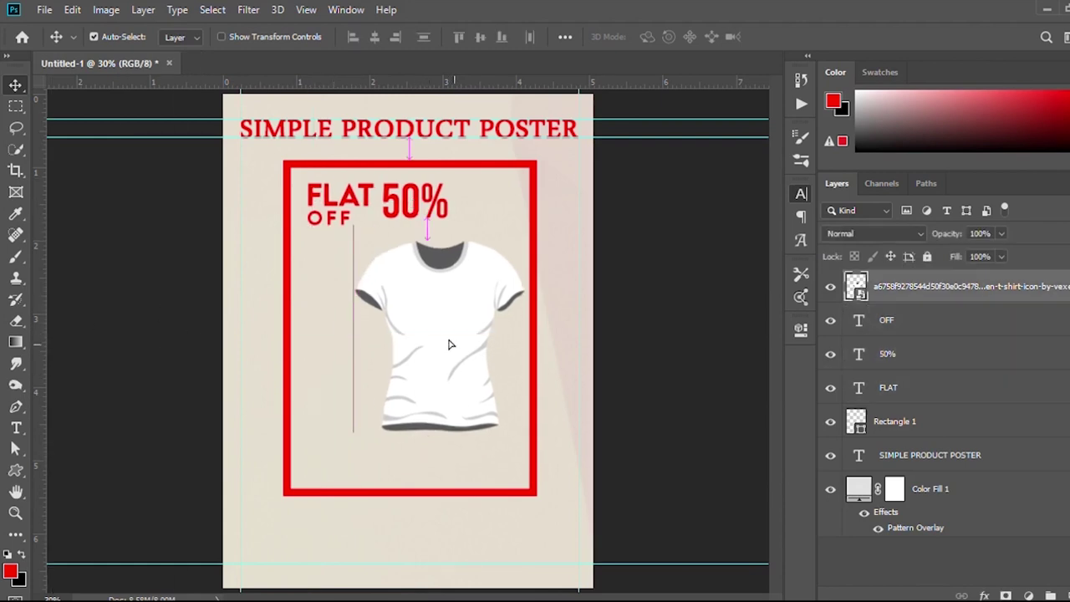
pyautogui.press('h')
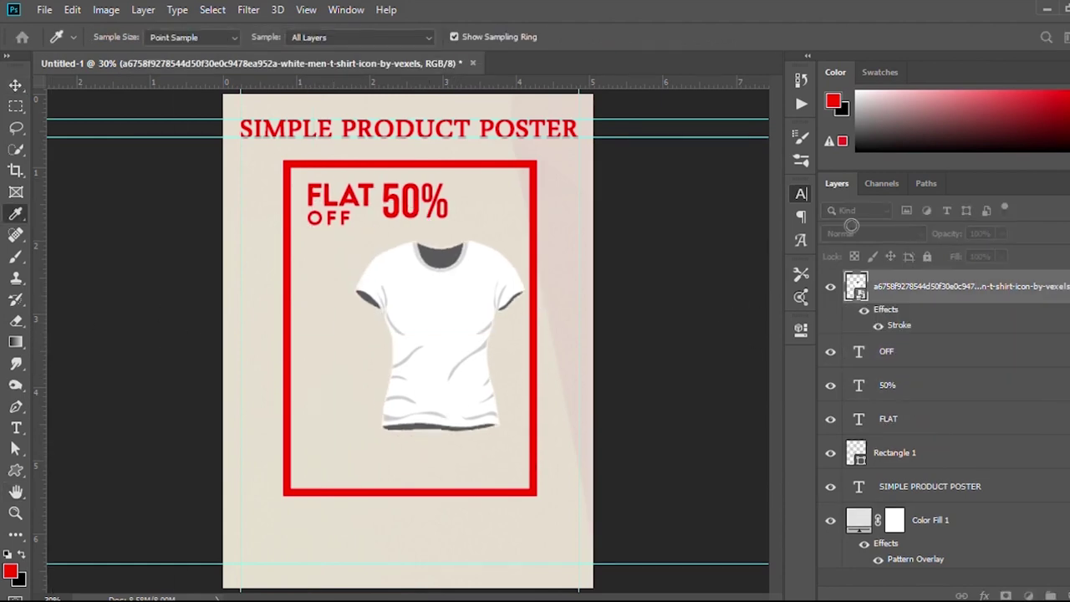
pyautogui.hotkey('ctrl', 'shift', 'alt', 'e')
pyautogui.click(831, 286)
# Enlarge the T-shirt, tilt it clockwise and shift it toward the lower right
pyautogui.click(482, 318)
pyautogui.hotkey('ctrl', 't')
pyautogui.moveTo(359, 178); pyautogui.dragTo(317, 136)
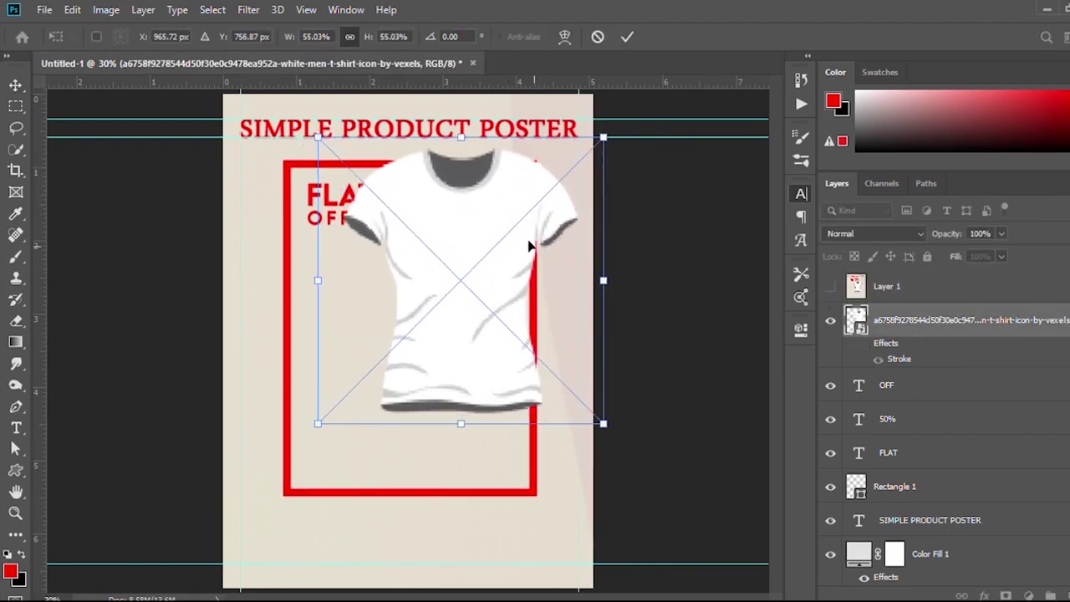
pyautogui.moveTo(528, 237); pyautogui.dragTo(518, 321)
pyautogui.moveTo(477, 184); pyautogui.dragTo(504, 292)
pyautogui.press('Return')
# Try a T-SHIRT text line under FLAT, then undo it
pyautogui.press('t')
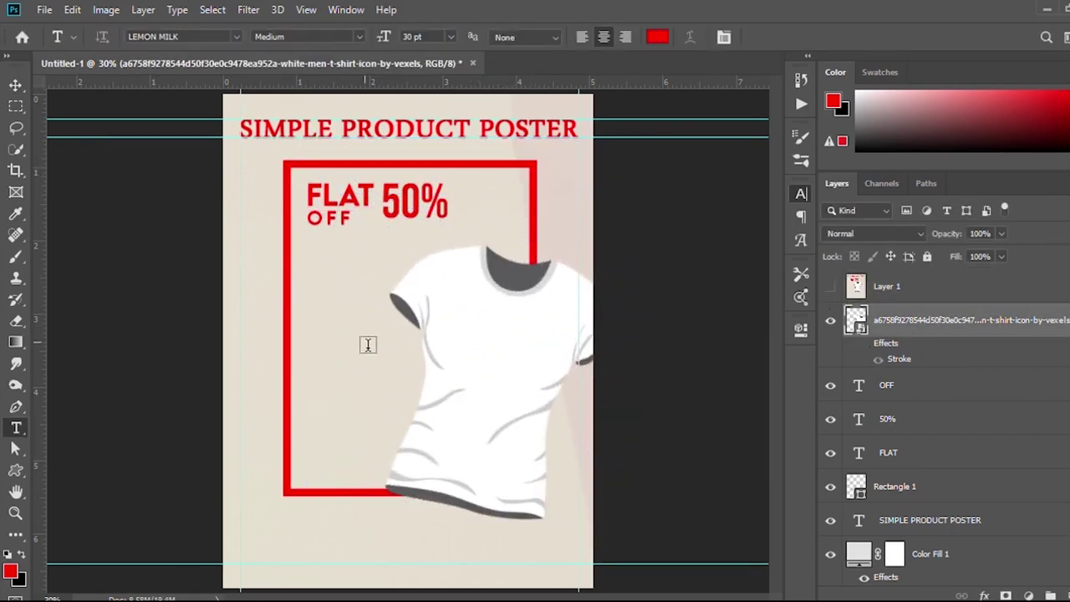
pyautogui.click(317, 354)
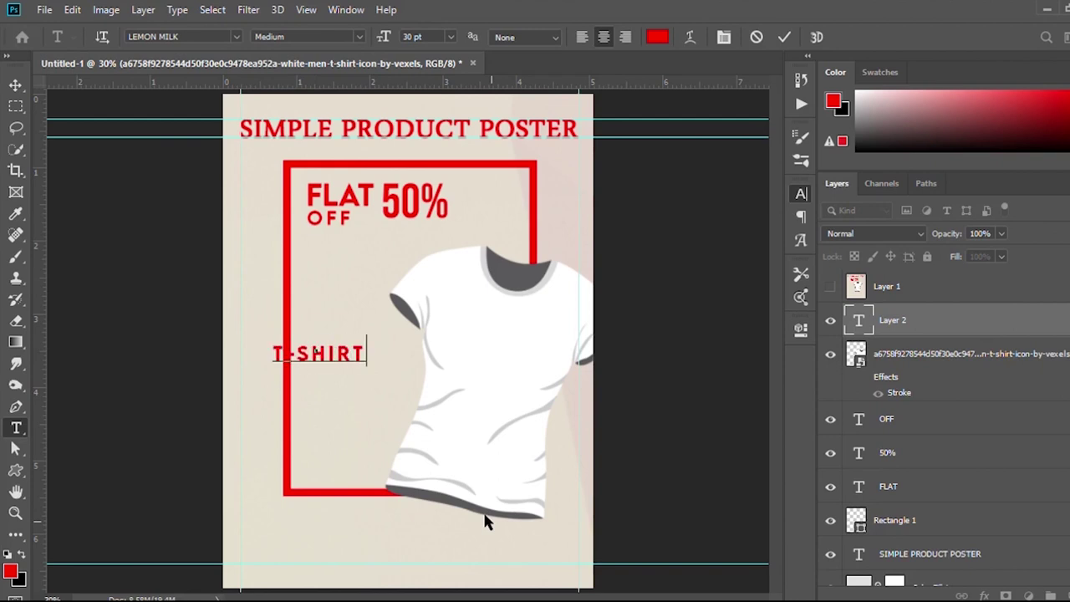
pyautogui.hotkey('ctrl', 'Return')
pyautogui.press('v')
pyautogui.moveTo(268, 350); pyautogui.dragTo(300, 346)
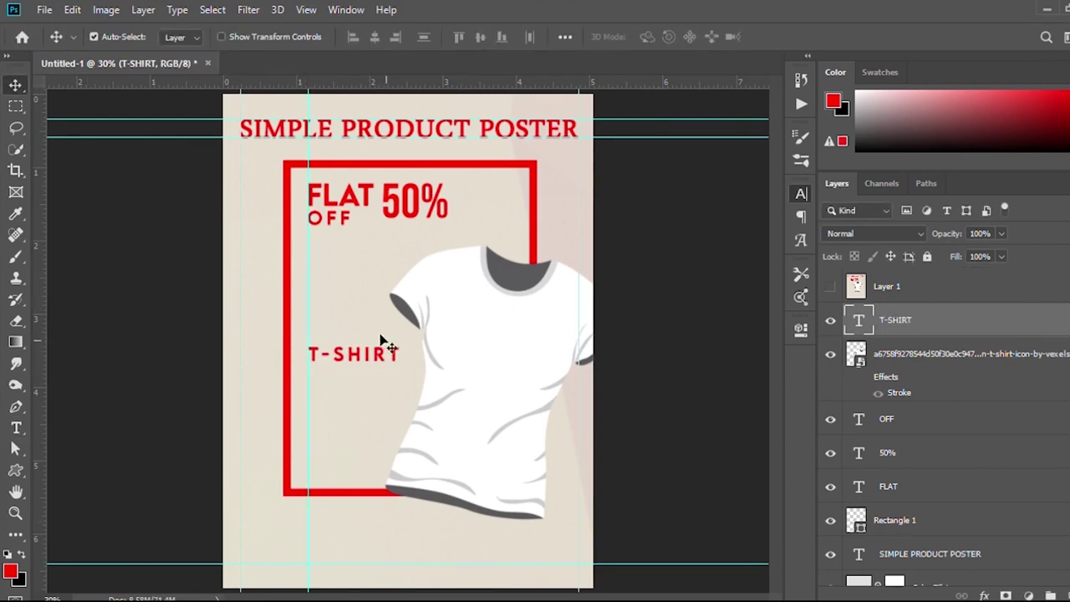
pyautogui.hotkey('ctrl', 'z')
pyautogui.hotkey('ctrl', 'z')
pyautogui.hotkey('ctrl', 'z')
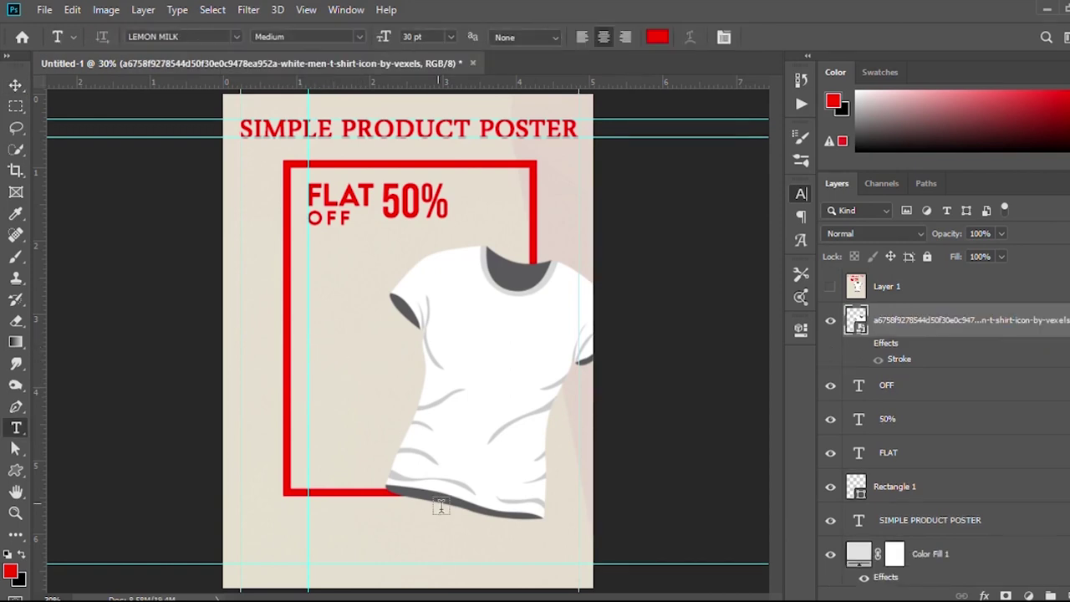
pyautogui.hotkey('ctrl', 'z')
# Type SUMMER OFFER on two left-aligned lines and lower it slightly
pyautogui.write('SUMMER OFFER')
pyautogui.press('Return')
pyautogui.hotkey('ctrl', 'a')
pyautogui.click(581, 36)
pyautogui.hotkey('ctrl', 'Return')
pyautogui.press('v')
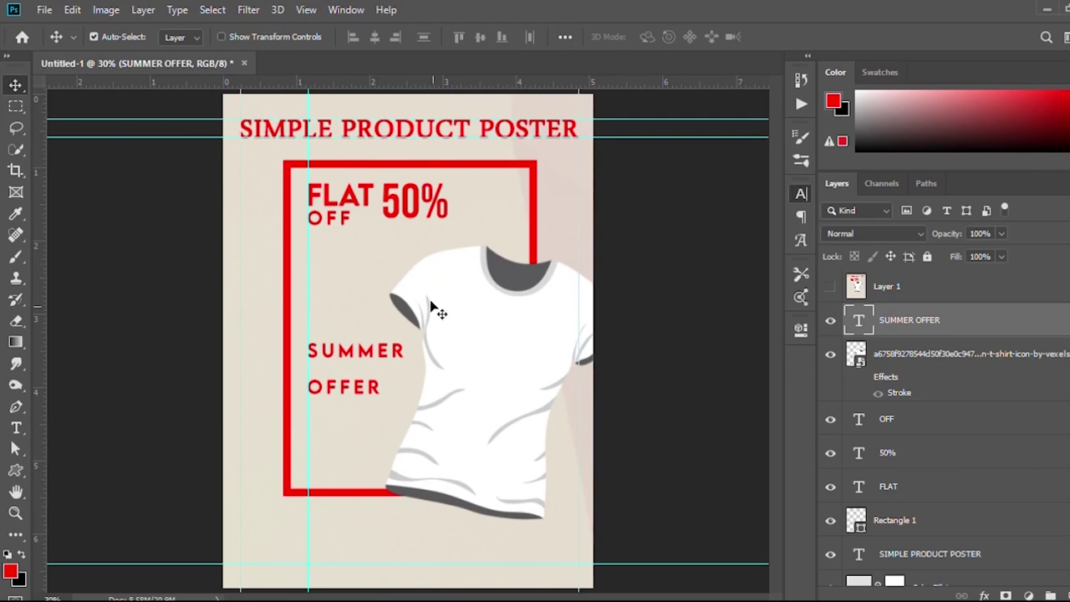
pyautogui.moveTo(331, 348); pyautogui.dragTo(331, 359)
pyautogui.press('u')
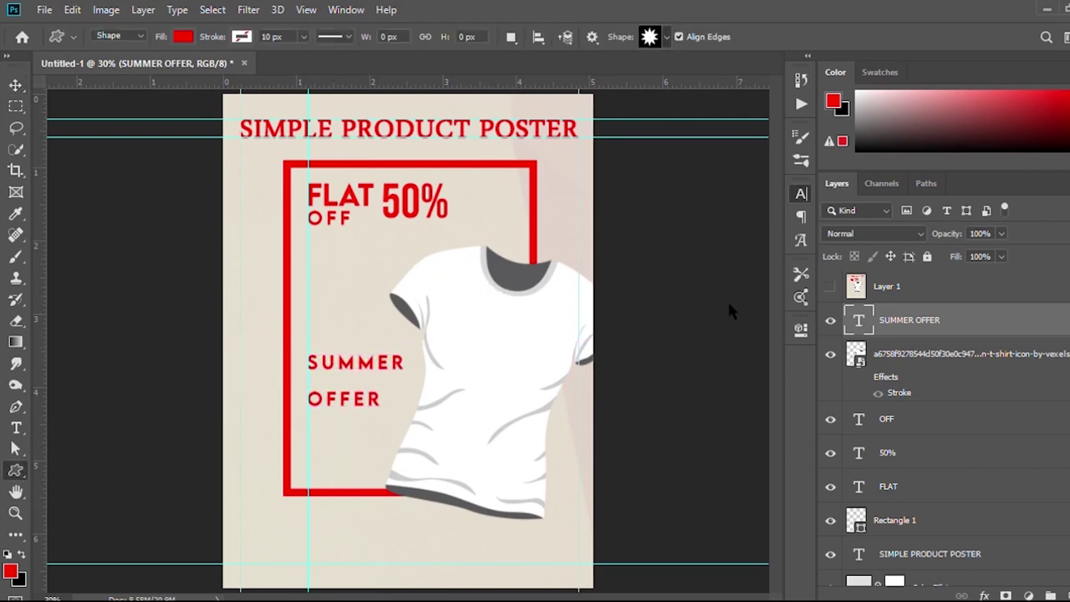
# Draw a starburst behind SUMMER OFFER, shift it onto the frame's left edge, and stack the text above
pyautogui.moveTo(240, 274); pyautogui.dragTo(407, 428)
pyautogui.press('v')
pyautogui.moveTo(313, 351); pyautogui.dragTo(284, 352)
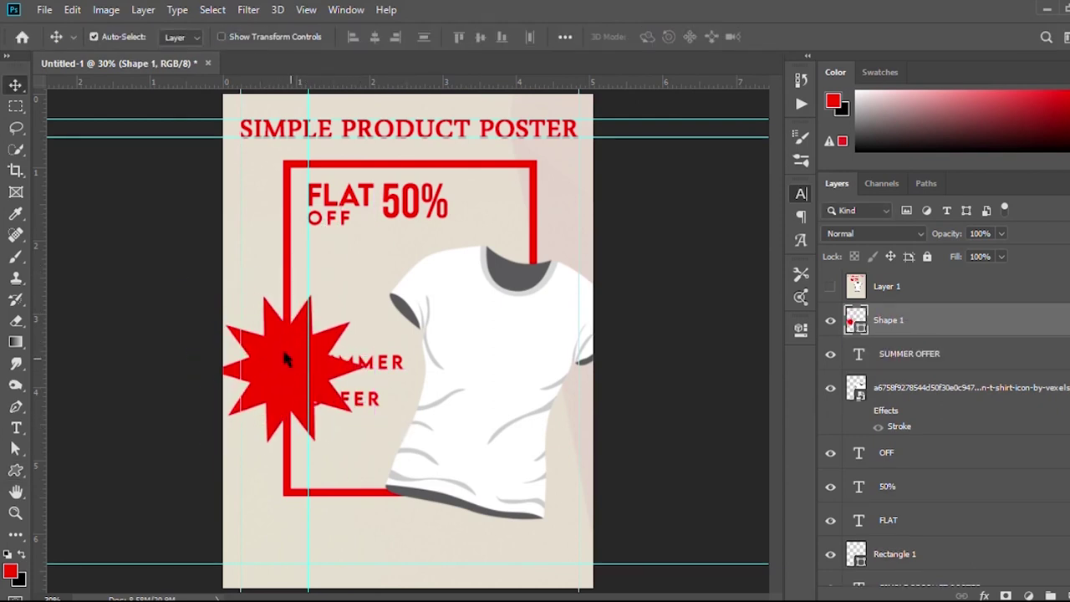
pyautogui.moveTo(919, 354); pyautogui.dragTo(984, 316)
pyautogui.press('i')
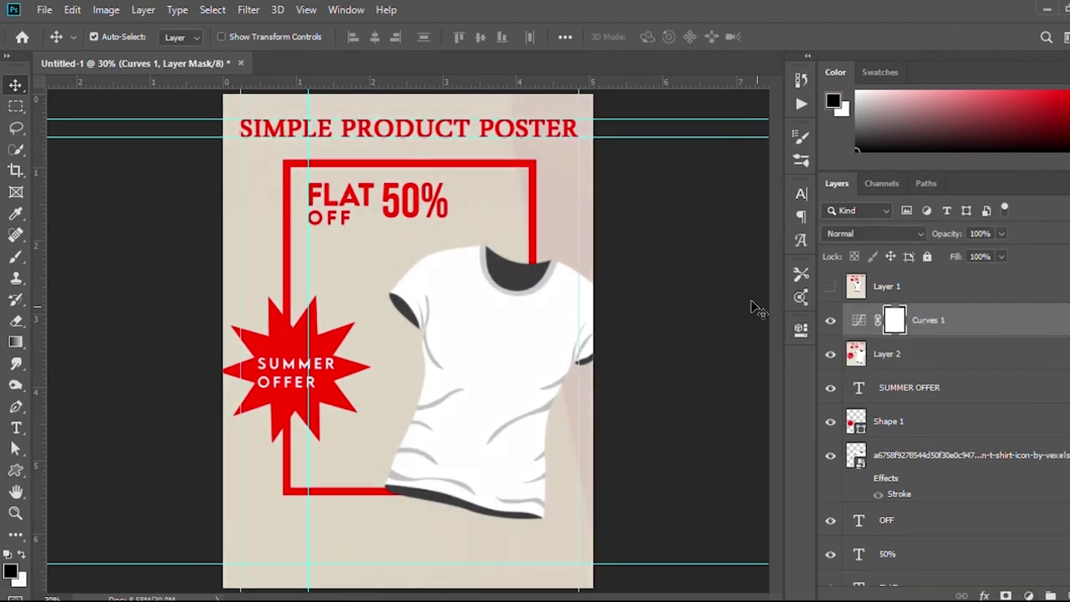
# Add the red footer text and position it along the poster's bottom
pyautogui.press('t')
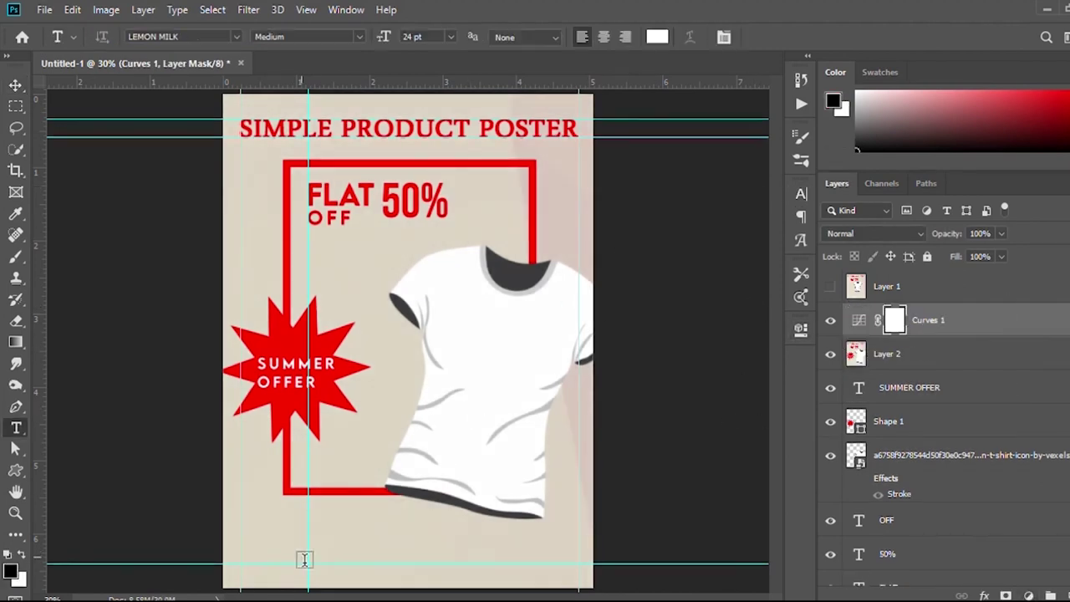
pyautogui.click(298, 562)
pyautogui.write('A')
pyautogui.hotkey('ctrl', 'Return')
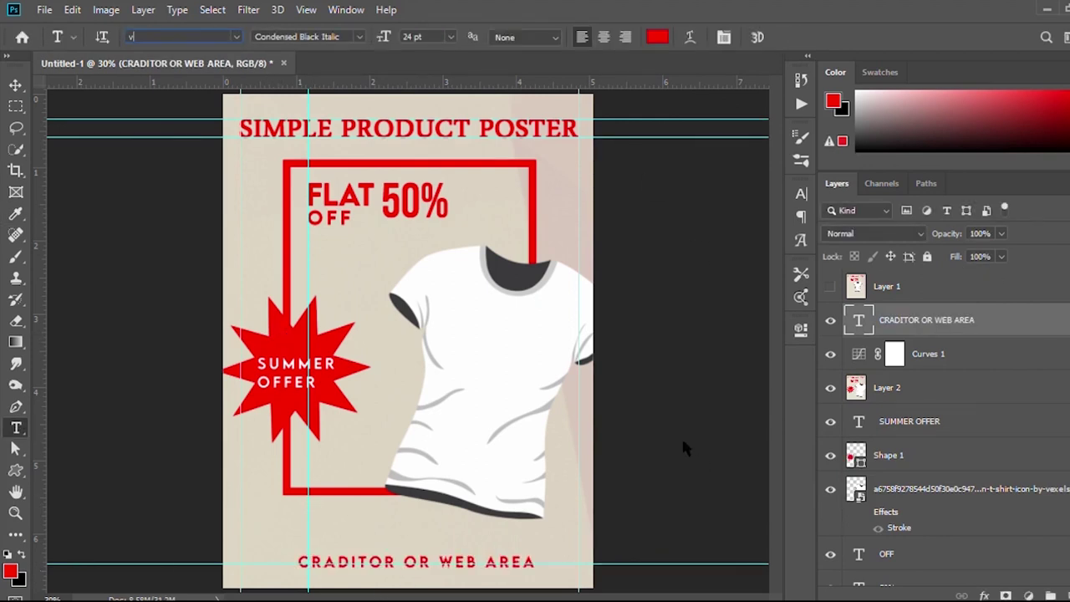
pyautogui.press('v')
pyautogui.moveTo(543, 545); pyautogui.dragTo(540, 521)
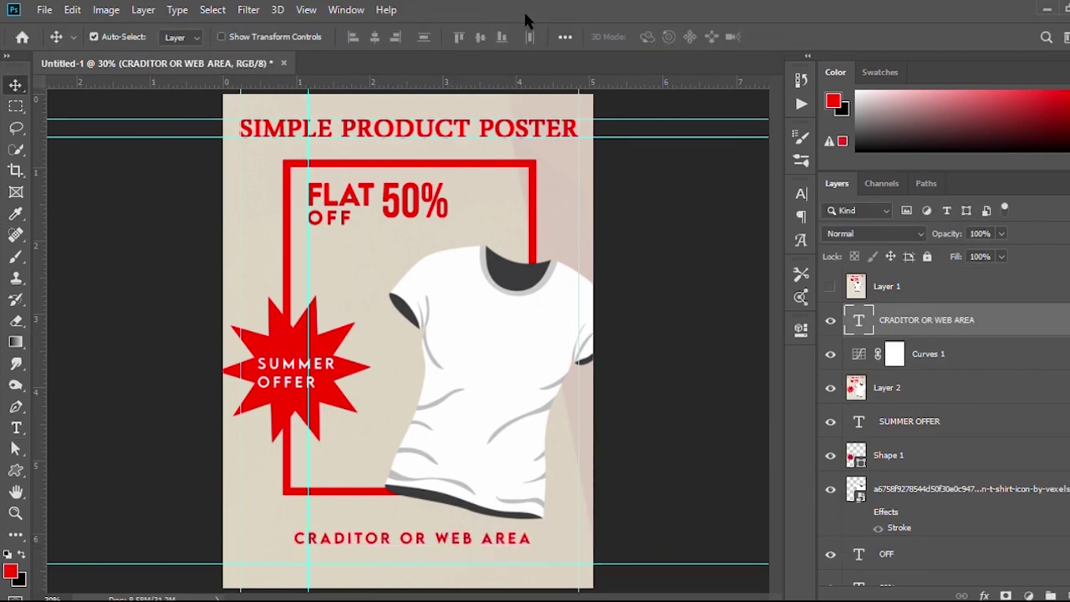
pyautogui.moveTo(401, 540); pyautogui.dragTo(402, 556)
pyautogui.click(675, 383)
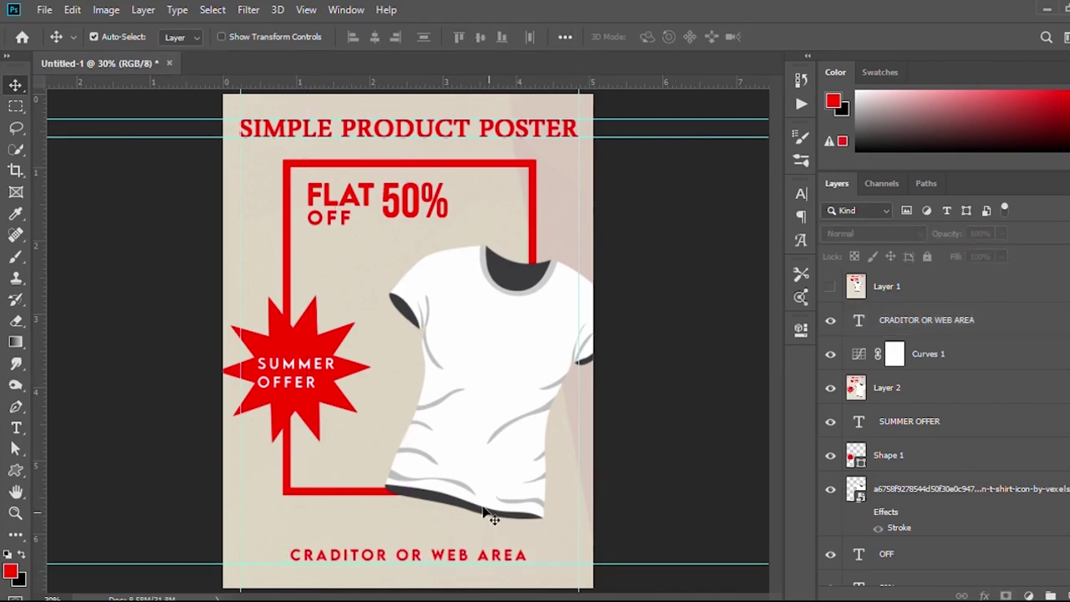
# Insert ADDRESS before AREA in the footer and scale it to about 76%
pyautogui.doubleClick(464, 556)
pyautogui.click(475, 556)
pyautogui.write('ADDRESSAR')
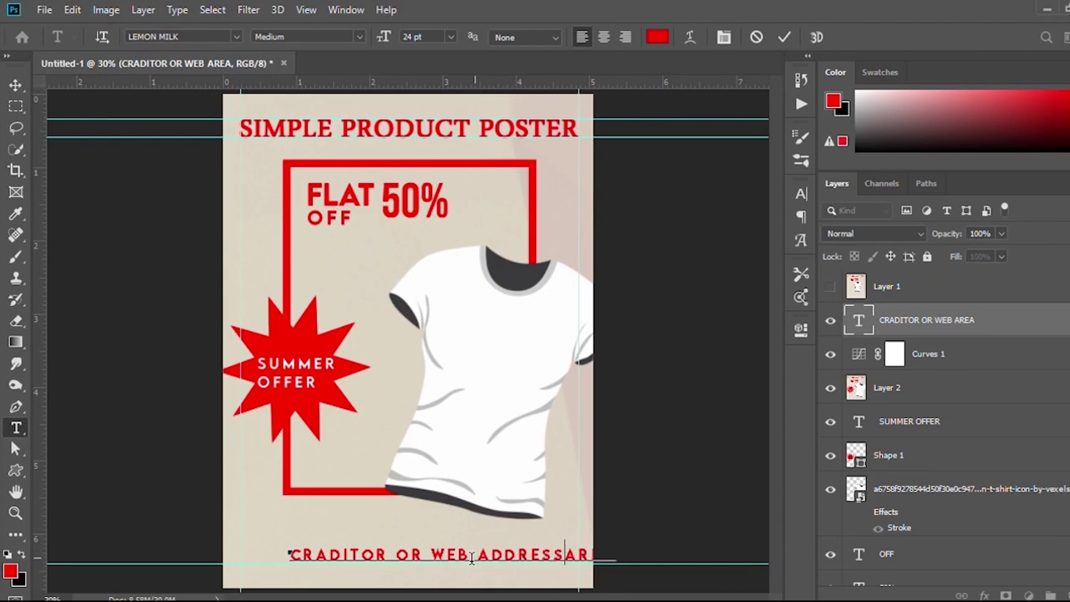
pyautogui.hotkey('ctrl', 'Return')
pyautogui.hotkey('ctrl', 't')
pyautogui.moveTo(623, 548); pyautogui.dragTo(543, 540)
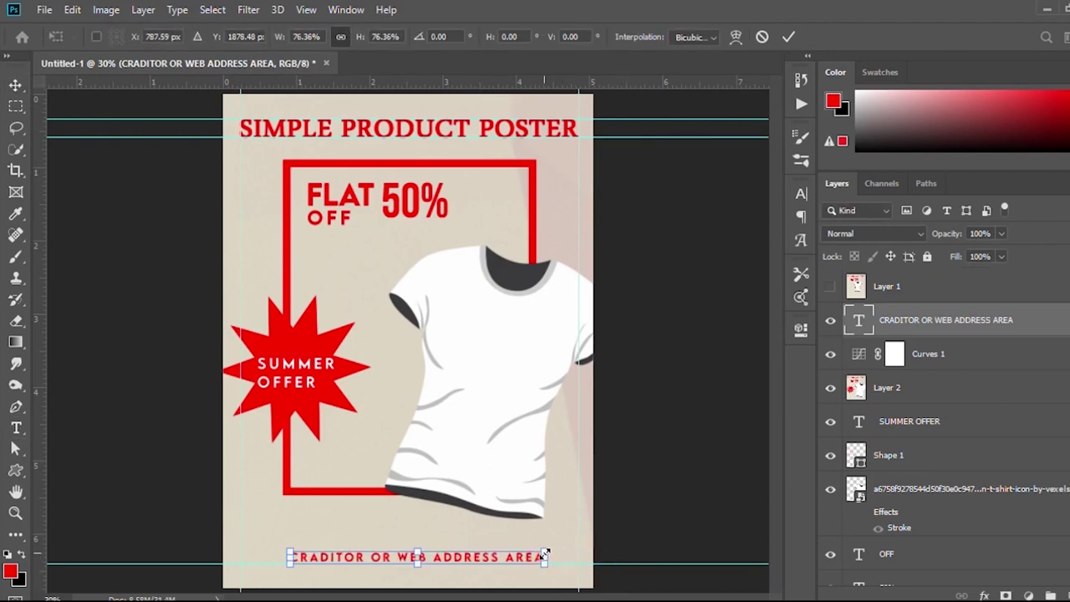
pyautogui.press('Return')
# Centre the footer horizontally using guides, then hide the guides
pyautogui.moveTo(38, 469); pyautogui.dragTo(536, 454)
pyautogui.moveTo(37, 508); pyautogui.dragTo(282, 528)
pyautogui.click(375, 37)
pyautogui.click(143, 239)
pyautogui.hotkey('ctrl', ';')
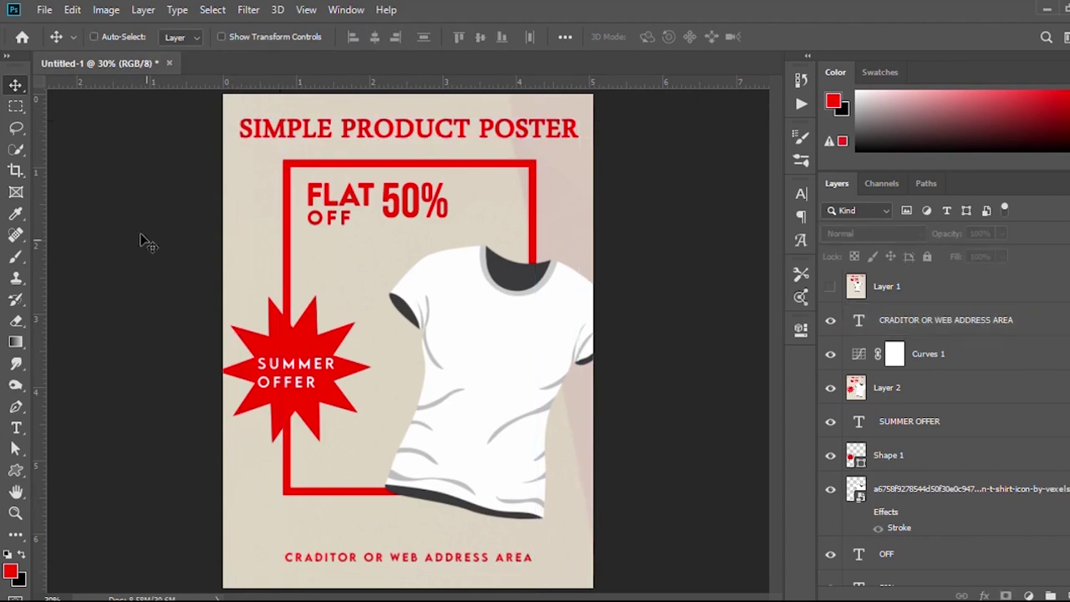
# Hide Layer 2 and delete the starburst shape
pyautogui.click(886, 387)
pyautogui.click(829, 384)
pyautogui.click(271, 333)
pyautogui.press('Delete')
# Draw a red paint-splash shape behind SUMMER OFFER and enlarge it to about 109%
pyautogui.press('u')
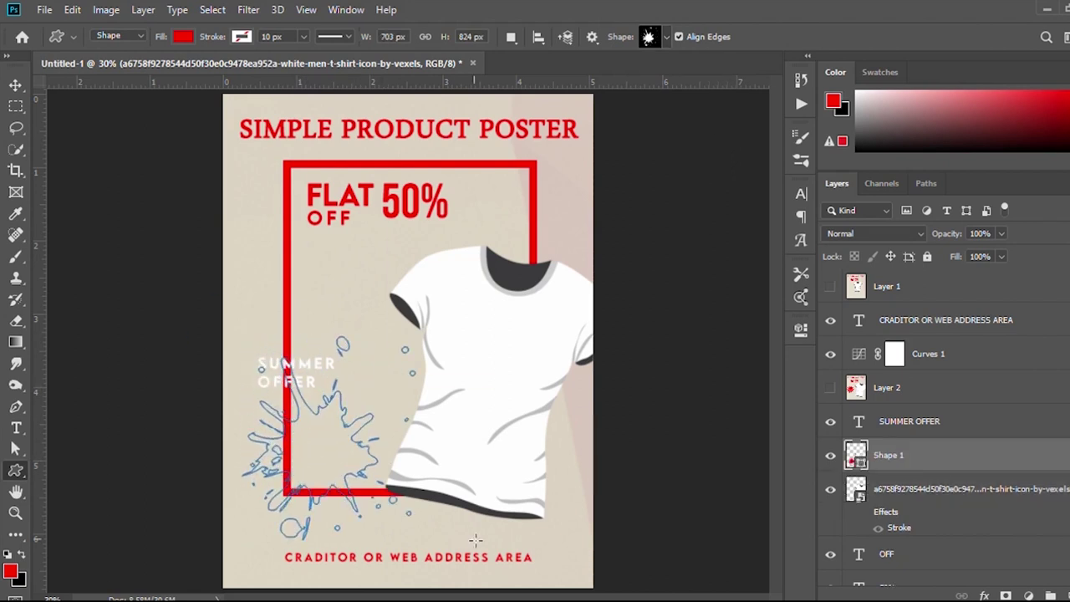
pyautogui.moveTo(308, 391); pyautogui.dragTo(381, 544)
pyautogui.press('v')
pyautogui.moveTo(309, 426); pyautogui.dragTo(298, 398)
pyautogui.hotkey('ctrl', 't')
pyautogui.moveTo(391, 256)
pyautogui.mouseDown()
pyautogui.moveTo(422, 236)
pyautogui.moveTo(408, 234)
pyautogui.mouseUp()
pyautogui.press('Return')
# Lower SUMMER OFFER and add a LIMITED text line above it
pyautogui.click(300, 368)
pyautogui.moveTo(300, 368); pyautogui.dragTo(299, 386)
pyautogui.press('t')
pyautogui.click(275, 355)
pyautogui.write('LIMITED')
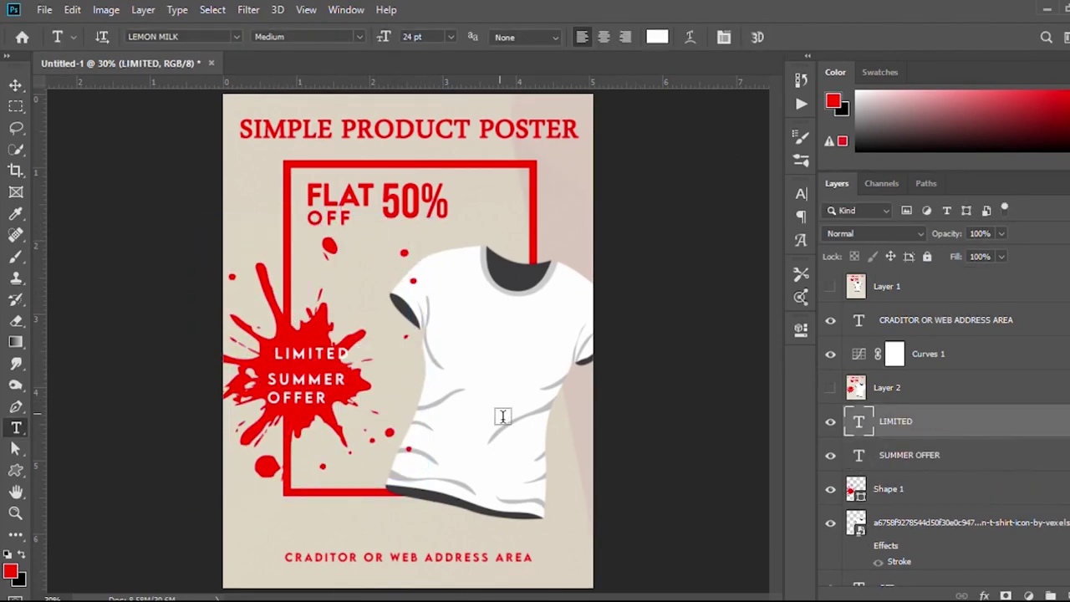
pyautogui.press('Escape')
pyautogui.press('v')
pyautogui.moveTo(316, 376); pyautogui.dragTo(313, 374)
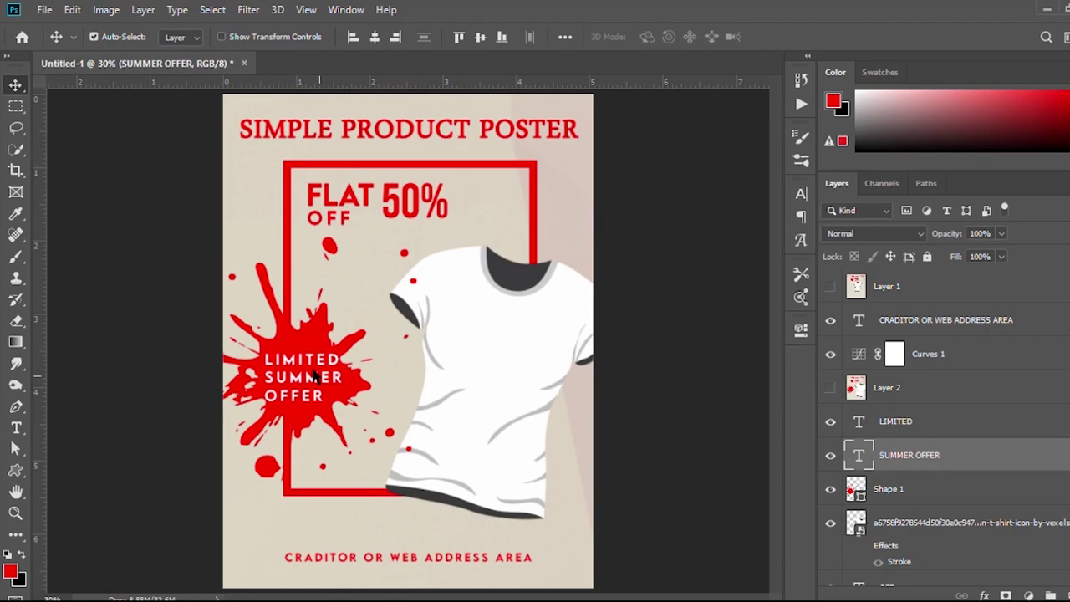
pyautogui.click(628, 376)
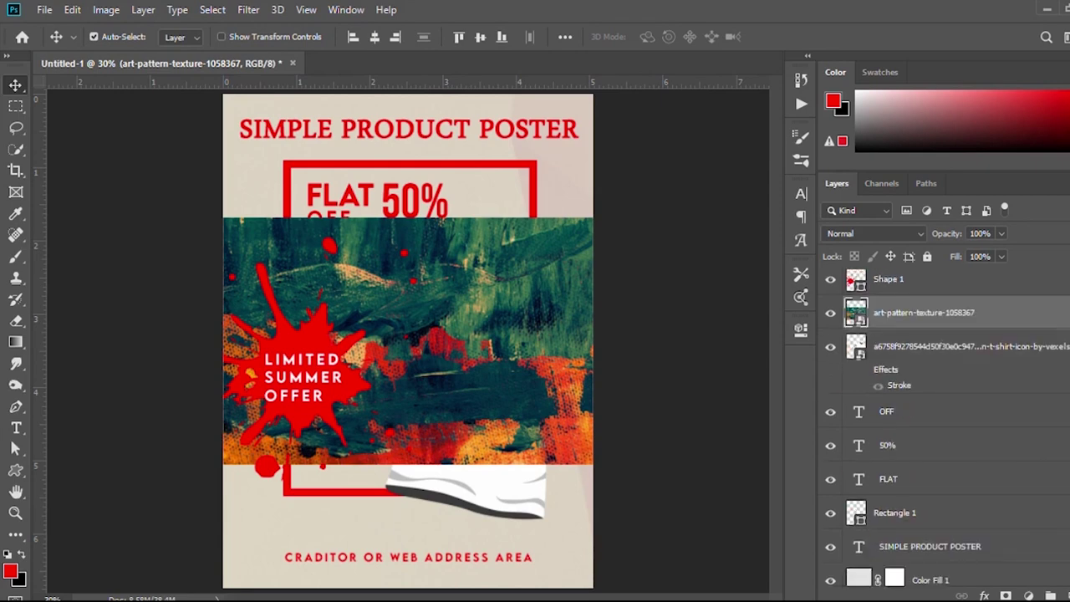
# Clip the paint texture to the T-shirt shape and rotate it about 105°
pyautogui.hotkey('ctrl', 'alt', 'g')
pyautogui.hotkey('ctrl', 't')
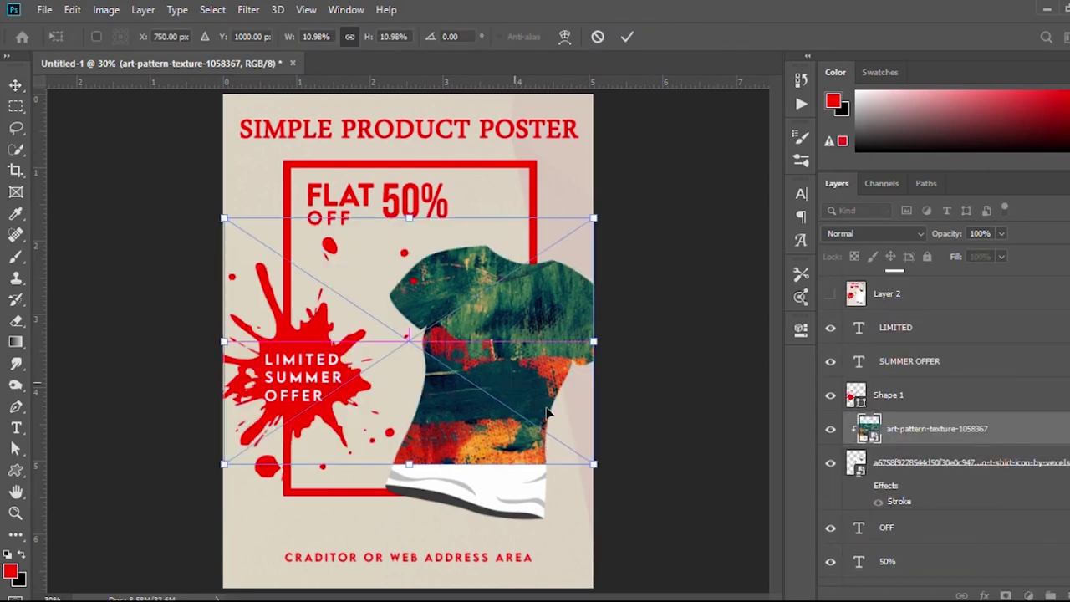
pyautogui.moveTo(530, 433); pyautogui.dragTo(579, 431)
pyautogui.press('Return')
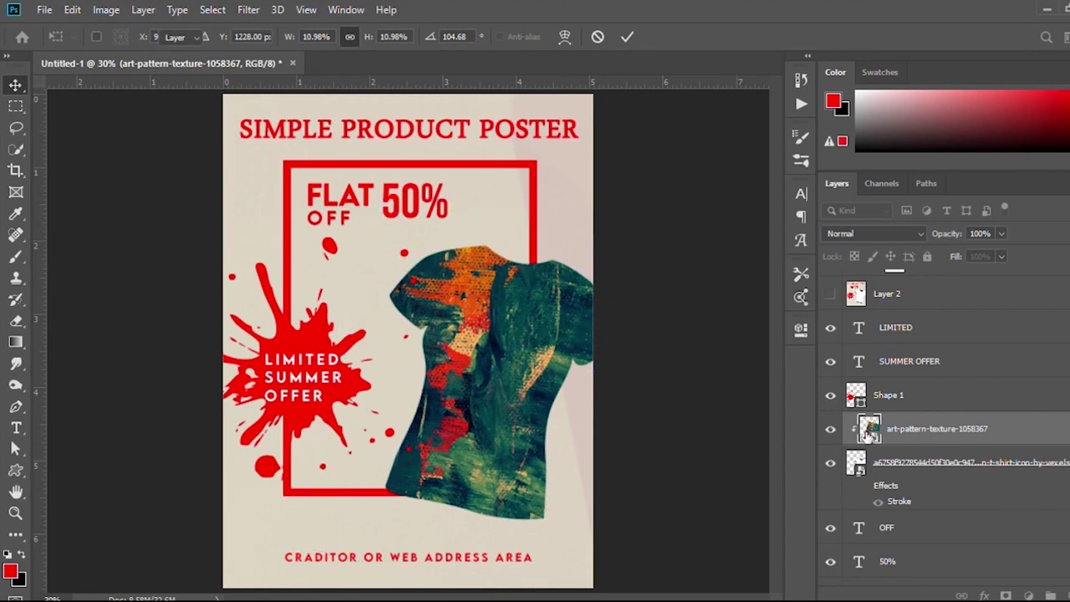
# Mask the texture to the shirt outline, blend it in Pin Light mode, and duplicate the layer
pyautogui.keyDown('ctrl'); pyautogui.click(856, 462); pyautogui.keyUp('ctrl')
pyautogui.click(1005, 595)
pyautogui.click(865, 238)
pyautogui.press('Down')
pyautogui.press('Down')
pyautogui.press('Down')
pyautogui.press('Down')
pyautogui.press('Down')
pyautogui.press('Down')
pyautogui.press('Down')
pyautogui.press('Down')
pyautogui.press('Down')
pyautogui.press('Down')
pyautogui.press('Down')
pyautogui.press('Down')
pyautogui.press('Down')
pyautogui.press('Down')
pyautogui.press('Down')
pyautogui.press('Down')
pyautogui.press('Down')
pyautogui.press('Down')
pyautogui.press('Down')
pyautogui.press('Down')
pyautogui.press('Down')
pyautogui.press('Down')
pyautogui.press('Down')
pyautogui.press('Down')
pyautogui.press('Up')
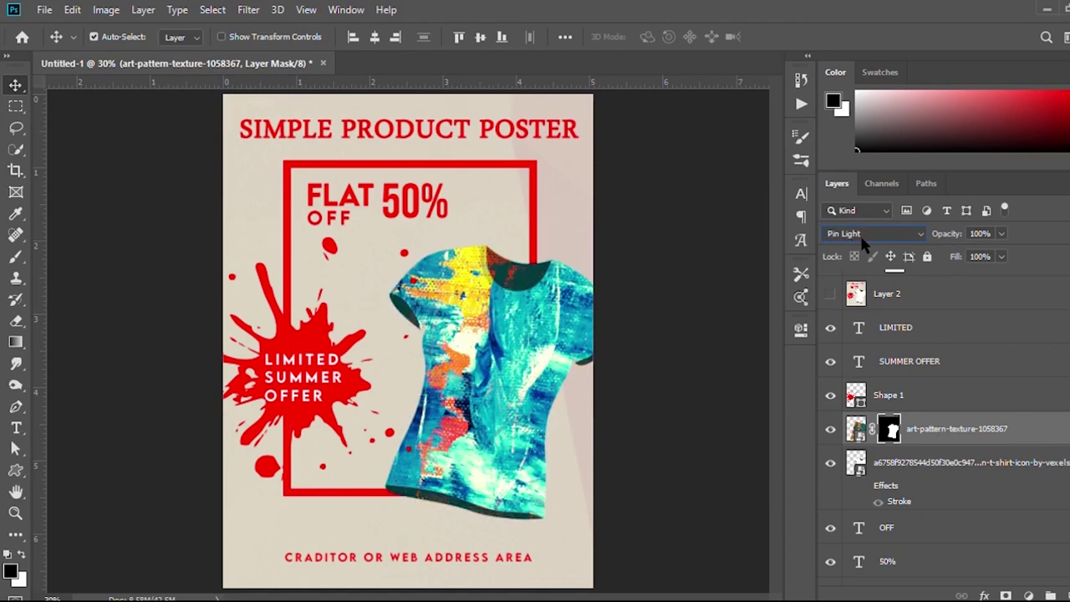
pyautogui.scroll(3, 890, 371)
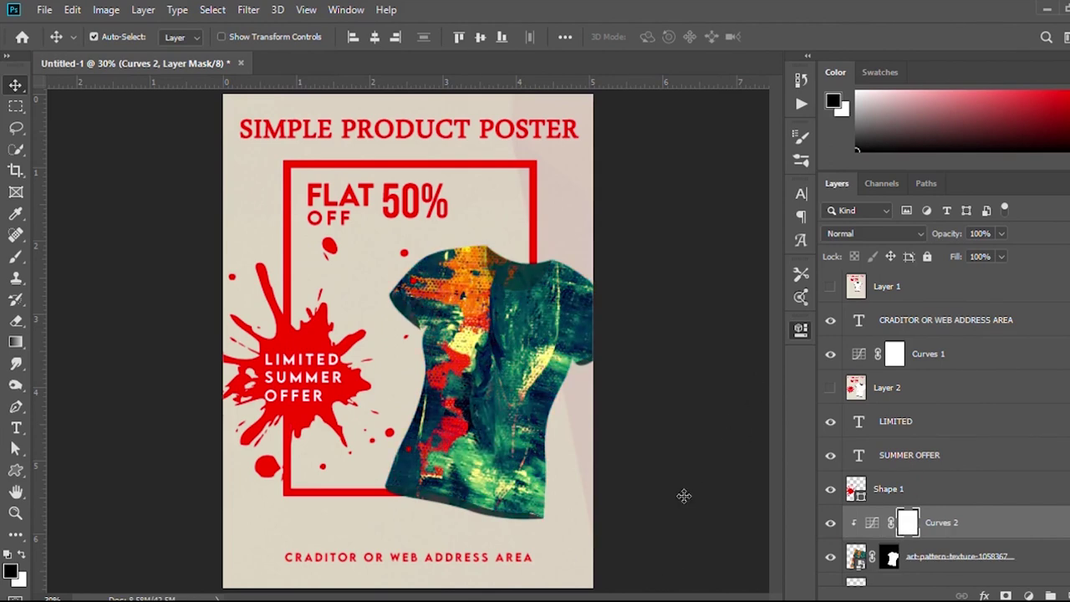
pyautogui.hotkey('ctrl', 'j')
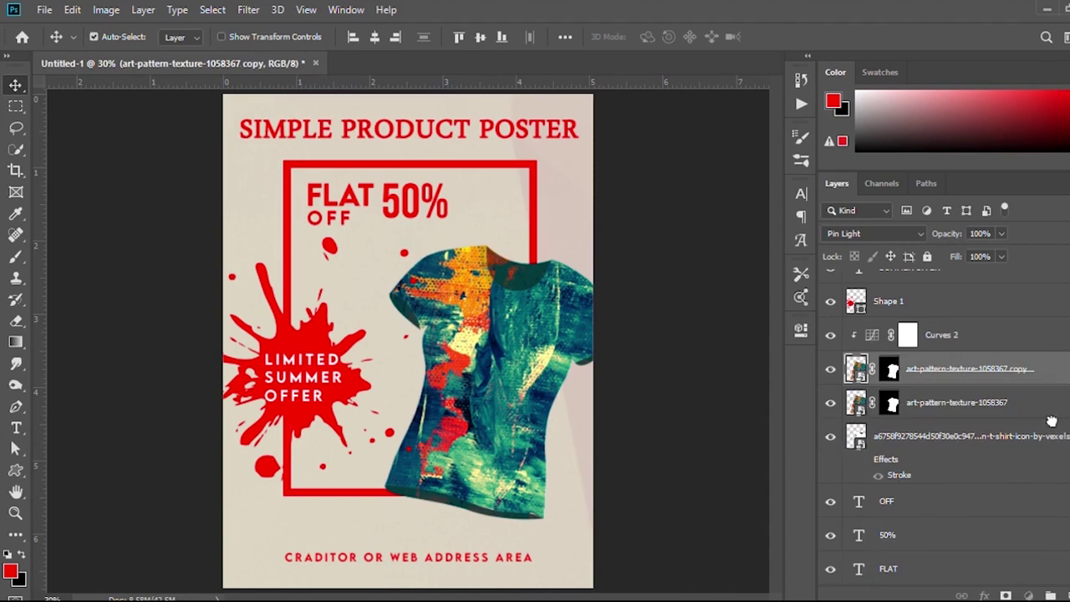
# Move the texture copy beneath the poster title and disable its mask
pyautogui.moveTo(1003, 435); pyautogui.dragTo(1043, 519)
pyautogui.click(999, 333)
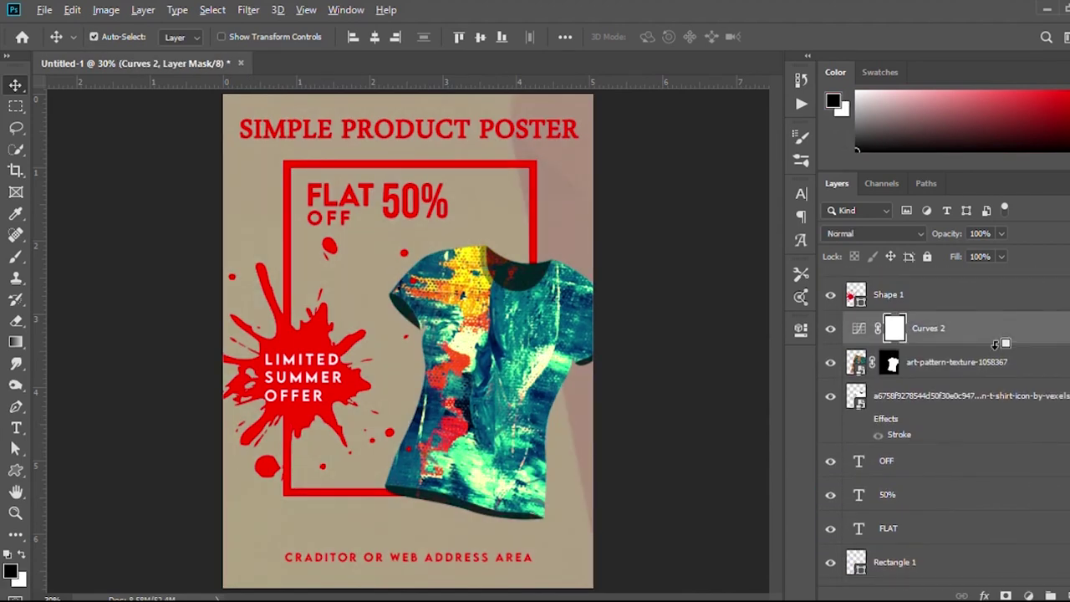
pyautogui.click(962, 503)
pyautogui.keyDown('shift'); pyautogui.click(890, 503); pyautogui.keyUp('shift')
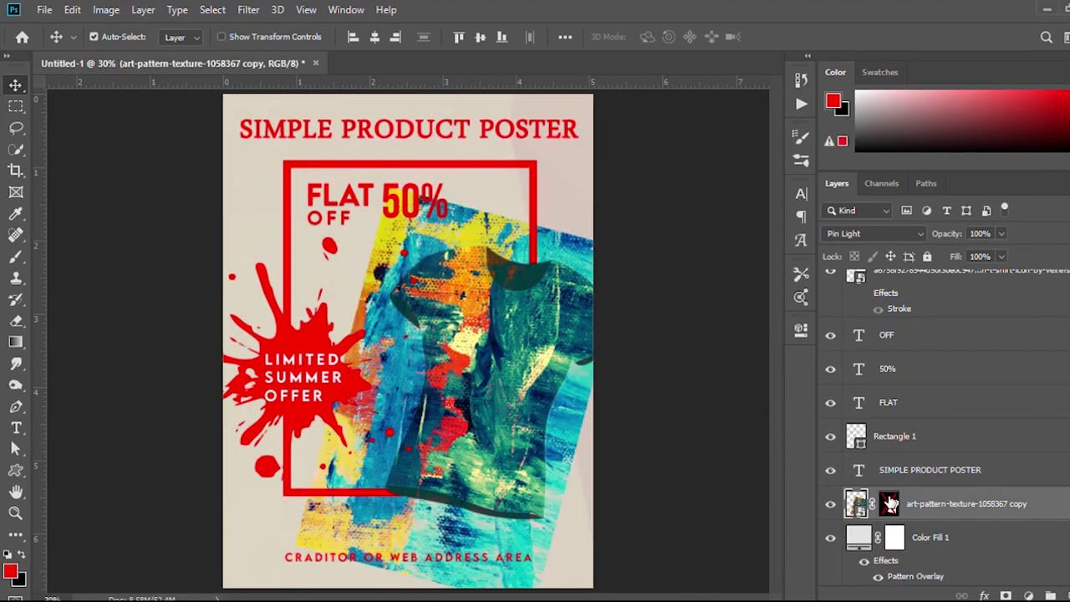
# Enlarge the texture copy to cover the whole poster
pyautogui.hotkey('ctrl', 't')
pyautogui.moveTo(470, 175)
pyautogui.mouseDown()
pyautogui.moveTo(399, 163)
pyautogui.moveTo(444, 188)
pyautogui.mouseUp()
pyautogui.press('Escape')
pyautogui.hotkey('ctrl', 't')
pyautogui.moveTo(337, 211)
pyautogui.mouseDown()
pyautogui.moveTo(159, 66)
pyautogui.moveTo(585, 215)
pyautogui.mouseUp()
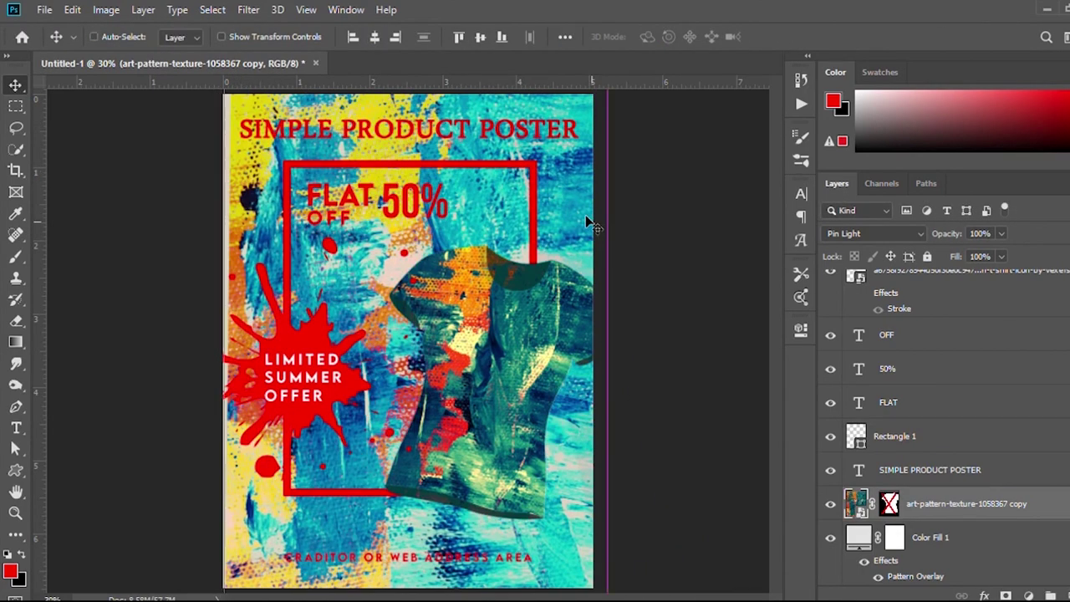
pyautogui.hotkey('ctrl', '-')
pyautogui.hotkey('ctrl', '-')
pyautogui.hotkey('ctrl', '-')
pyautogui.press('Return')
# Set the background texture copy to 20% opacity and 61% fill
pyautogui.scroll(2, 897, 215)
pyautogui.scroll(4, 897, 216)
pyautogui.scroll(3, 897, 216)
pyautogui.scroll(3, 897, 216)
pyautogui.scroll(-1, 897, 216)
pyautogui.moveTo(931, 234); pyautogui.dragTo(870, 251)
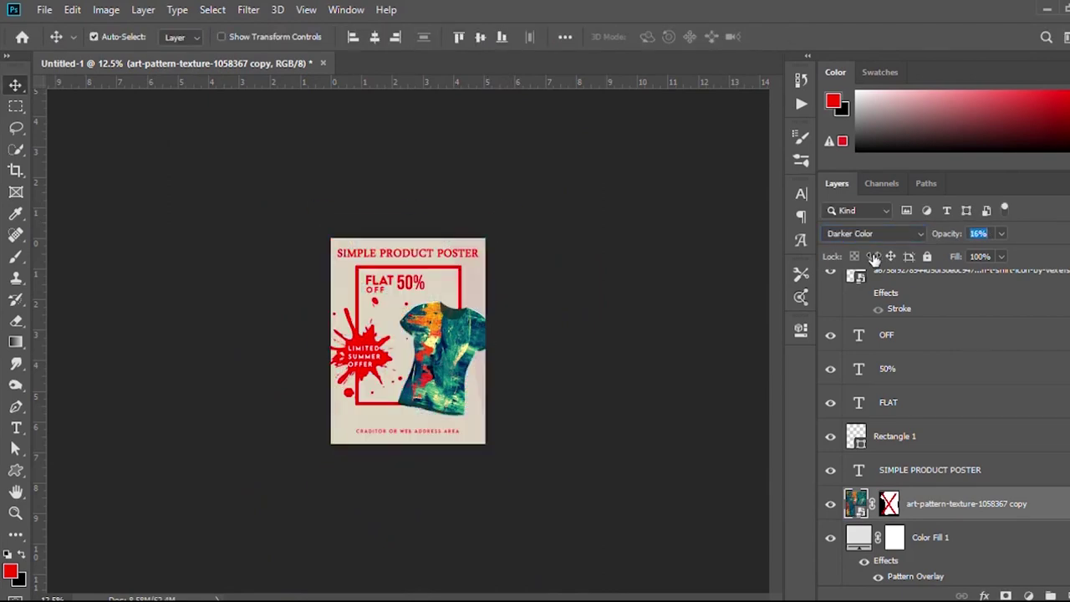
pyautogui.hotkey('ctrl', '0')
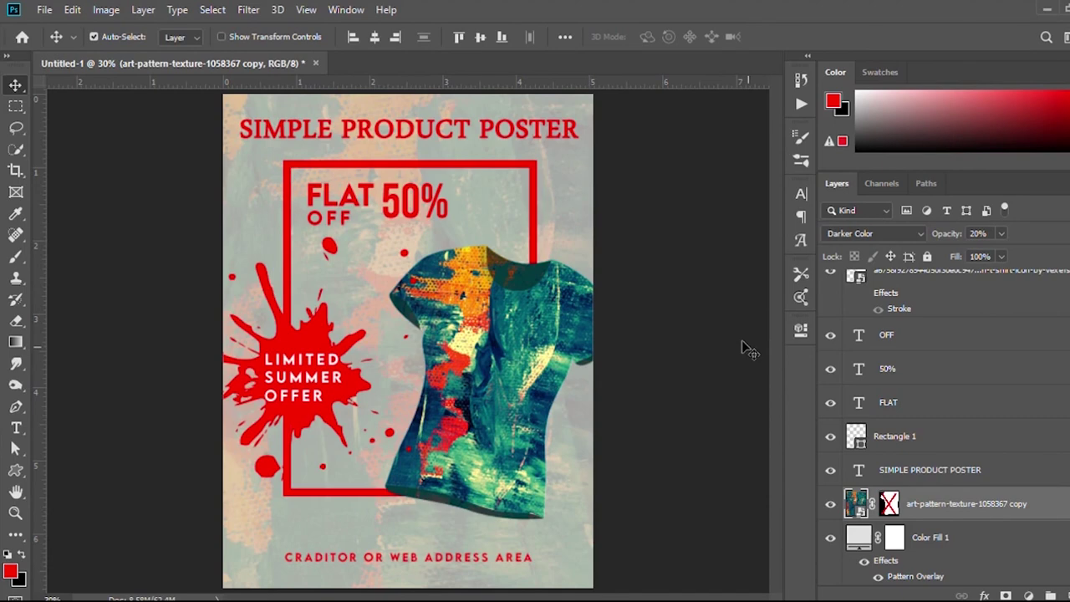
pyautogui.moveTo(943, 260); pyautogui.dragTo(898, 240)
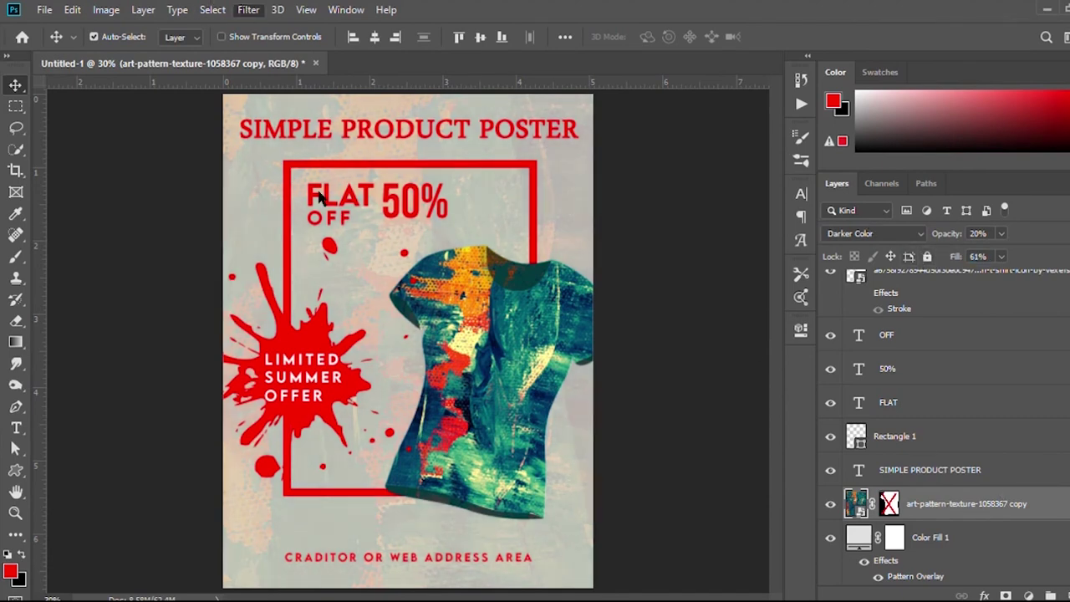
# Raise the texture copy's opacity to 59%, then hide the layer
pyautogui.press('space')
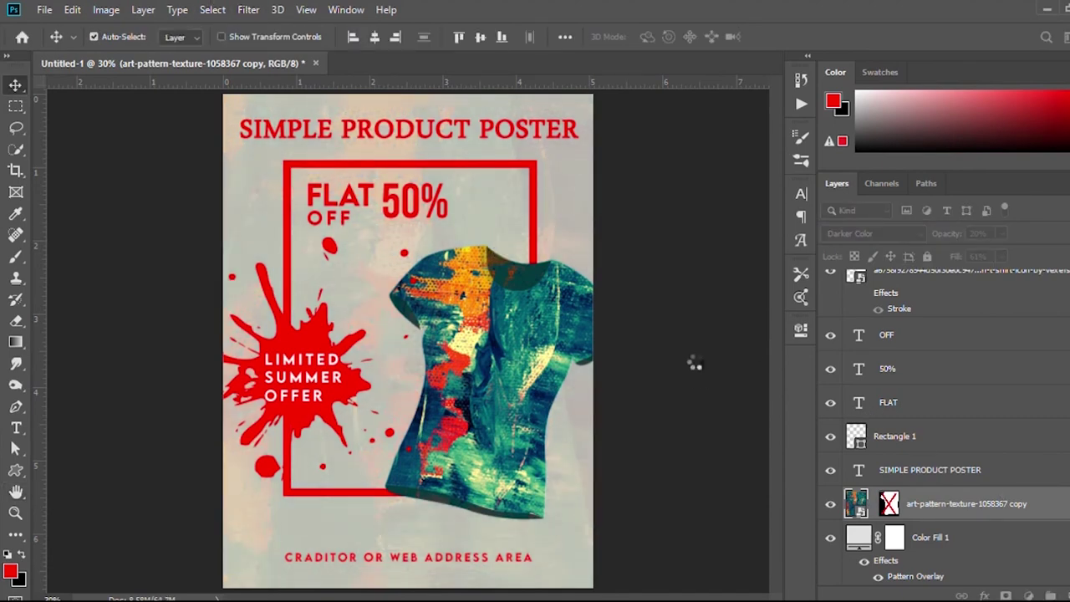
pyautogui.press('5')
pyautogui.press('9')
pyautogui.click(830, 504)
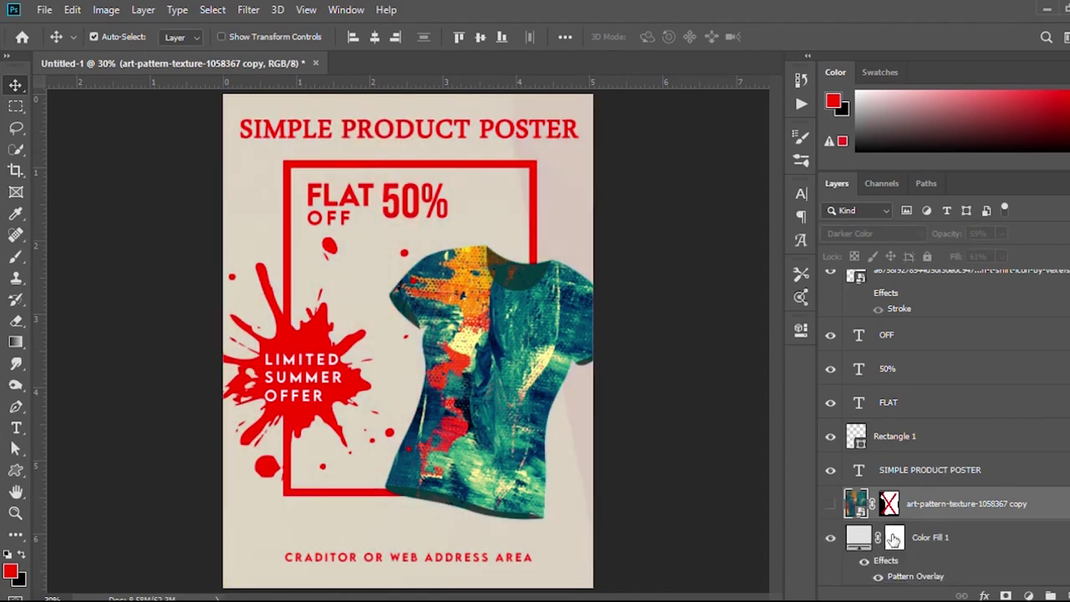
# Turn the Color Fill 1 background white and stamp visible layers onto a new top layer
pyautogui.doubleClick(858, 538)
pyautogui.hotkey('ctrl', 'j')
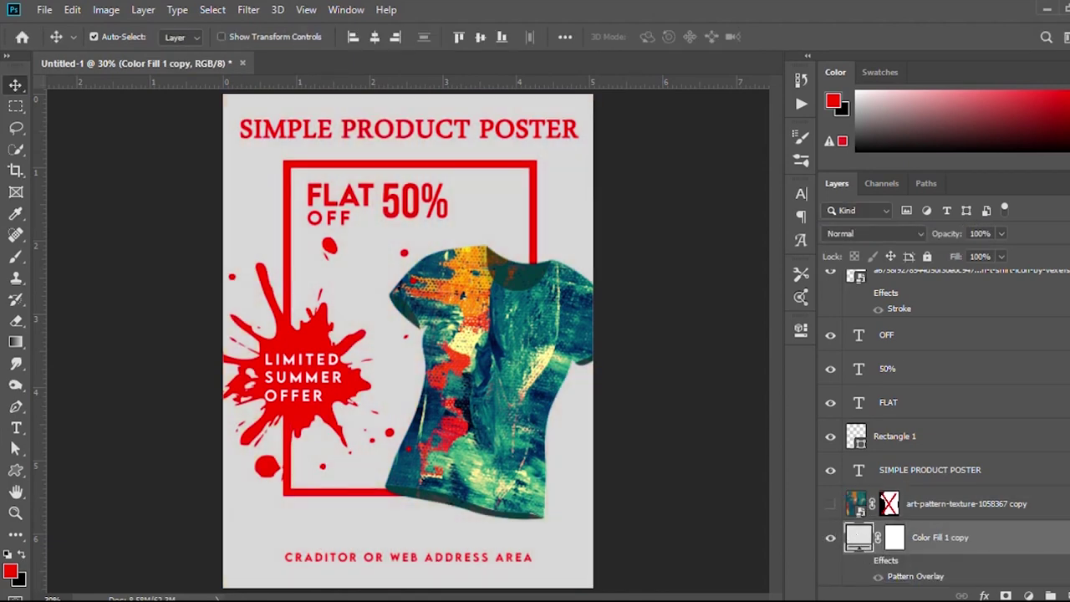
pyautogui.press('v')
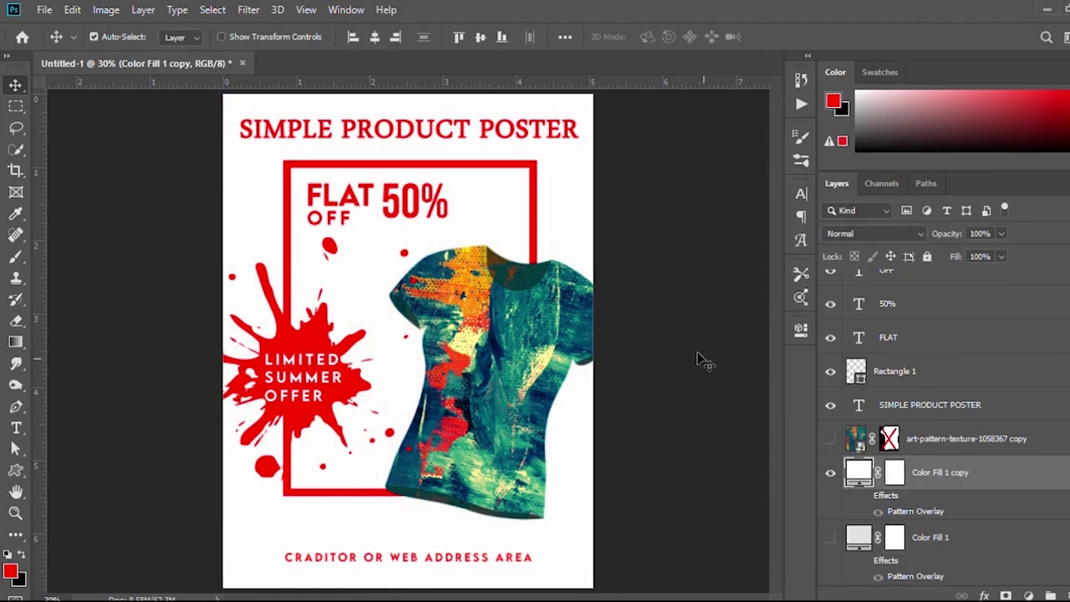
pyautogui.click(1028, 595)
# Save the poster and switch to the tshirt.jpg document
pyautogui.scroll(3, 964, 502)
pyautogui.scroll(-2, 963, 579)
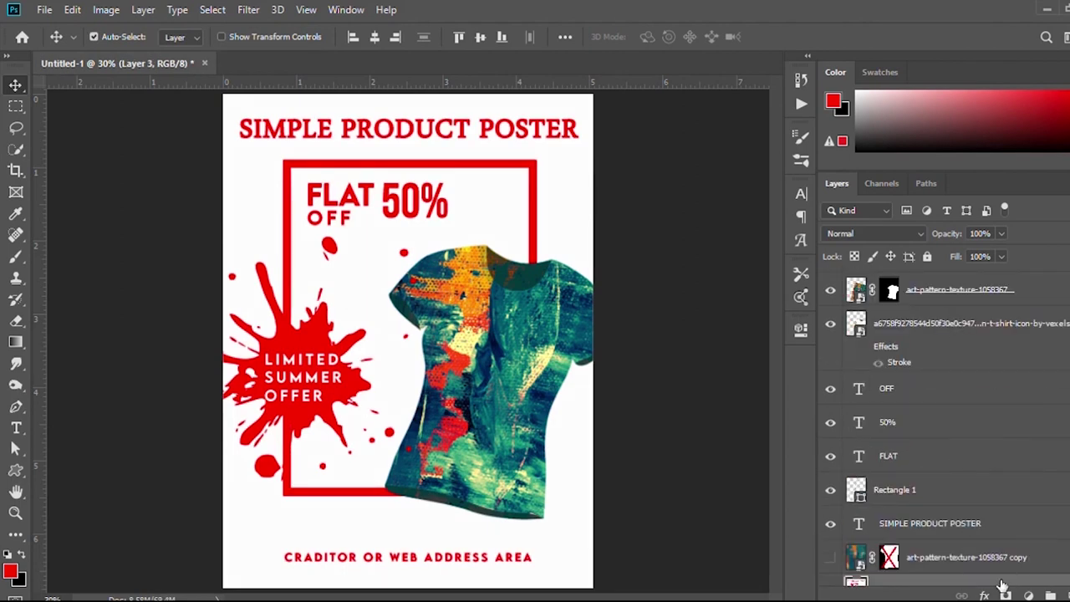
pyautogui.scroll(5, 962, 501)
pyautogui.scroll(4, 836, 351)
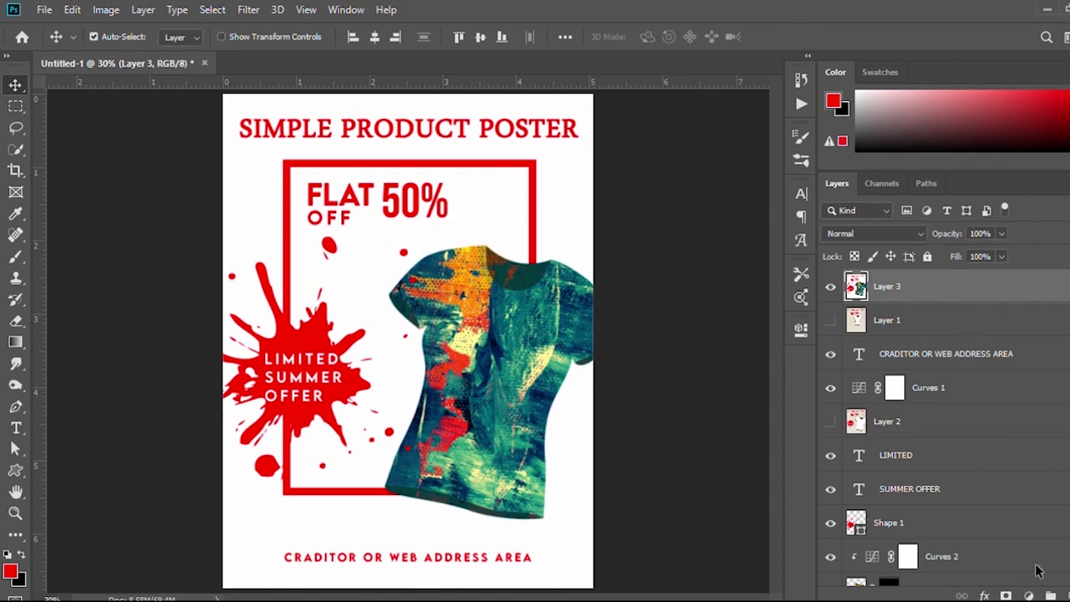
pyautogui.hotkey('ctrl', 's')
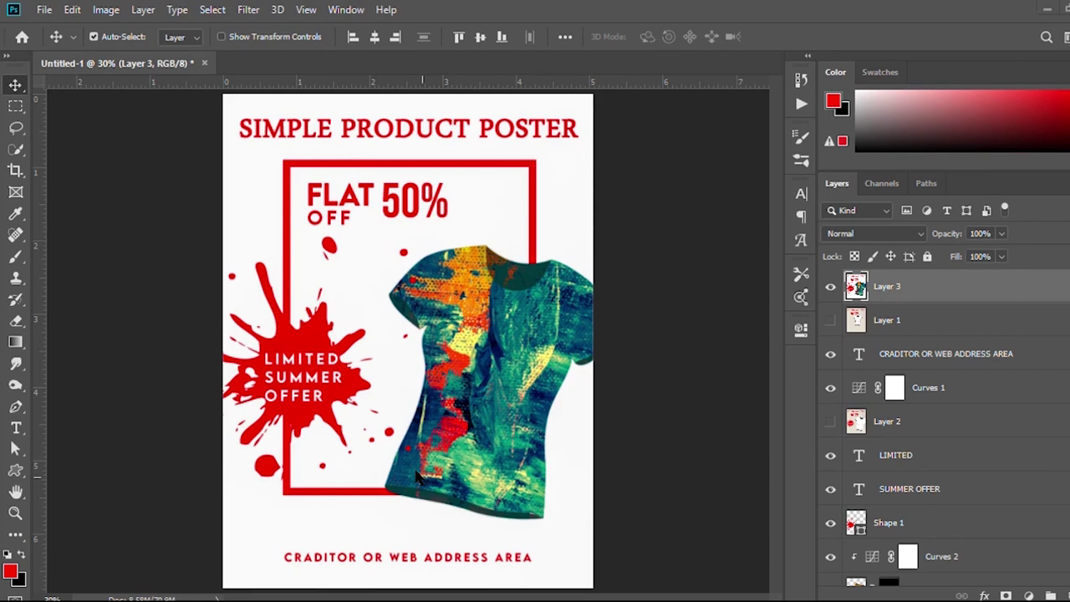
pyautogui.click(310, 63)
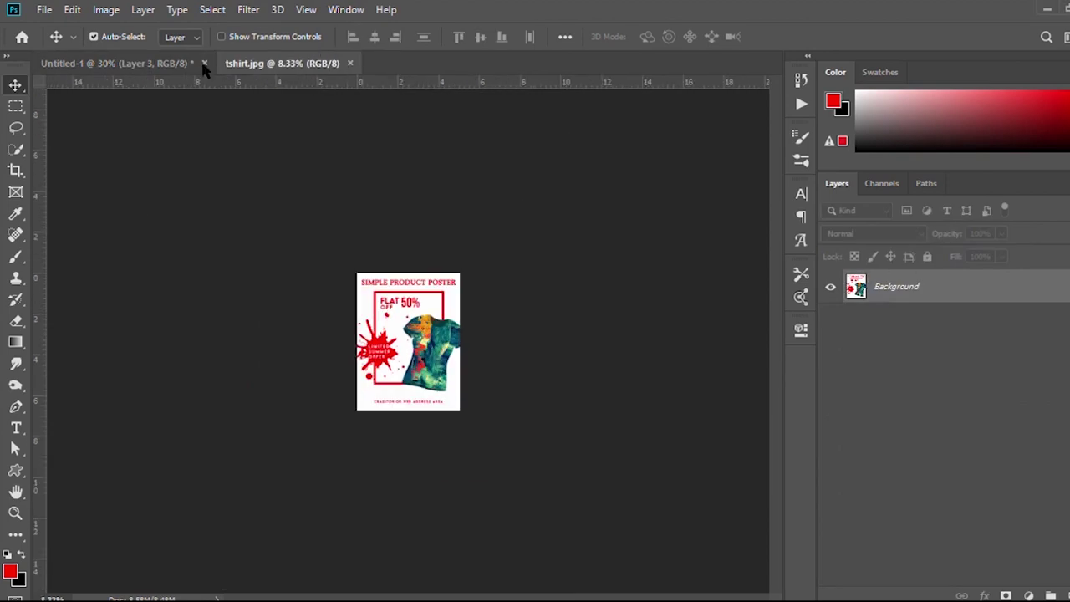
# Widen the tshirt.jpg canvas to the right with a free-size crop
pyautogui.press('c')
pyautogui.moveTo(476, 340)
pyautogui.mouseDown()
pyautogui.moveTo(514, 342)
pyautogui.moveTo(542, 239)
pyautogui.mouseUp()
pyautogui.click(443, 36)
pyautogui.moveTo(460, 342); pyautogui.dragTo(523, 350)
pyautogui.press('Return')
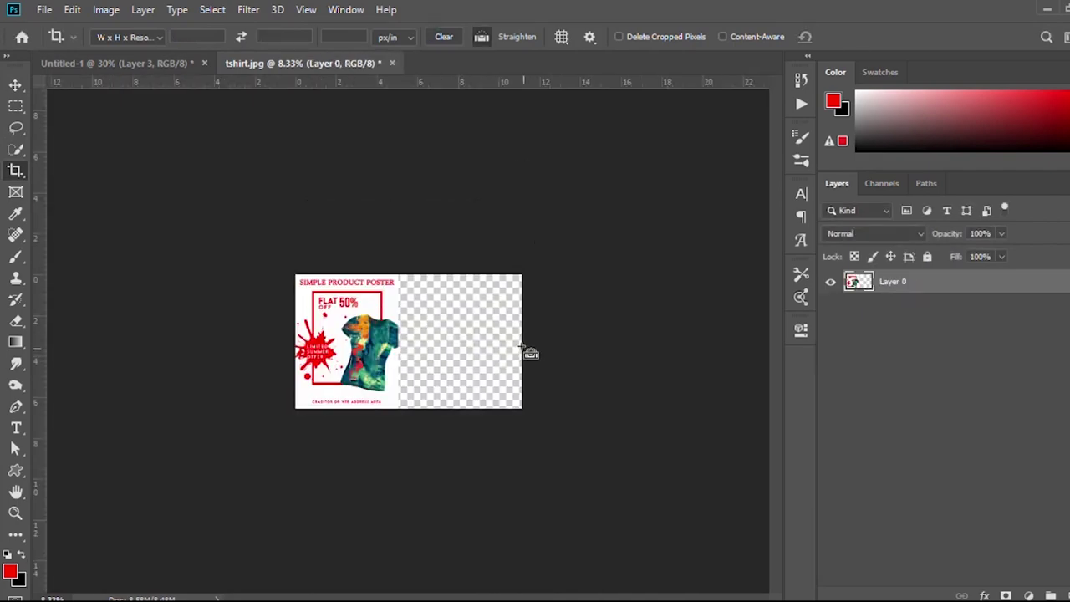
pyautogui.hotkey('ctrl', '0')
# Place the tshirt2 poster on the right side and crop off the empty strip
pyautogui.press('Return')
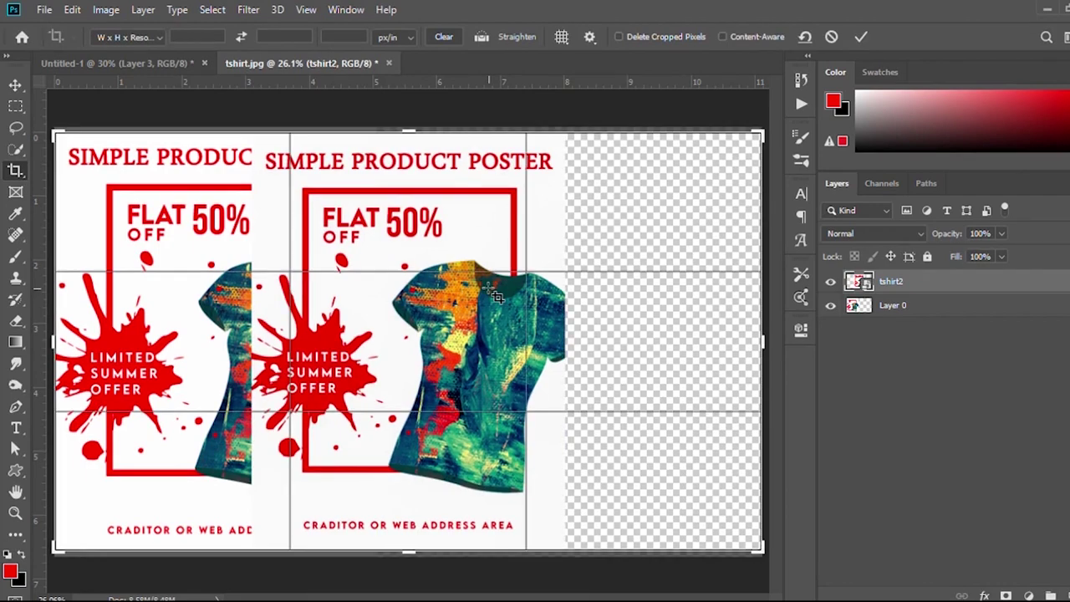
pyautogui.press('v')
pyautogui.moveTo(447, 305); pyautogui.dragTo(603, 306)
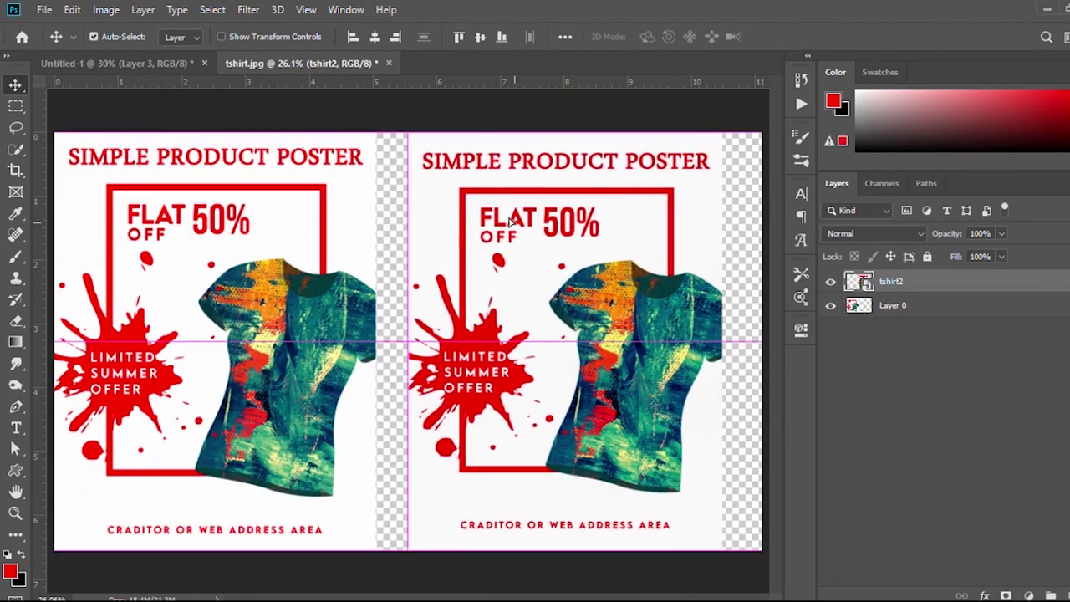
pyautogui.press('c')
pyautogui.moveTo(742, 330); pyautogui.dragTo(723, 330)
pyautogui.press('Return')
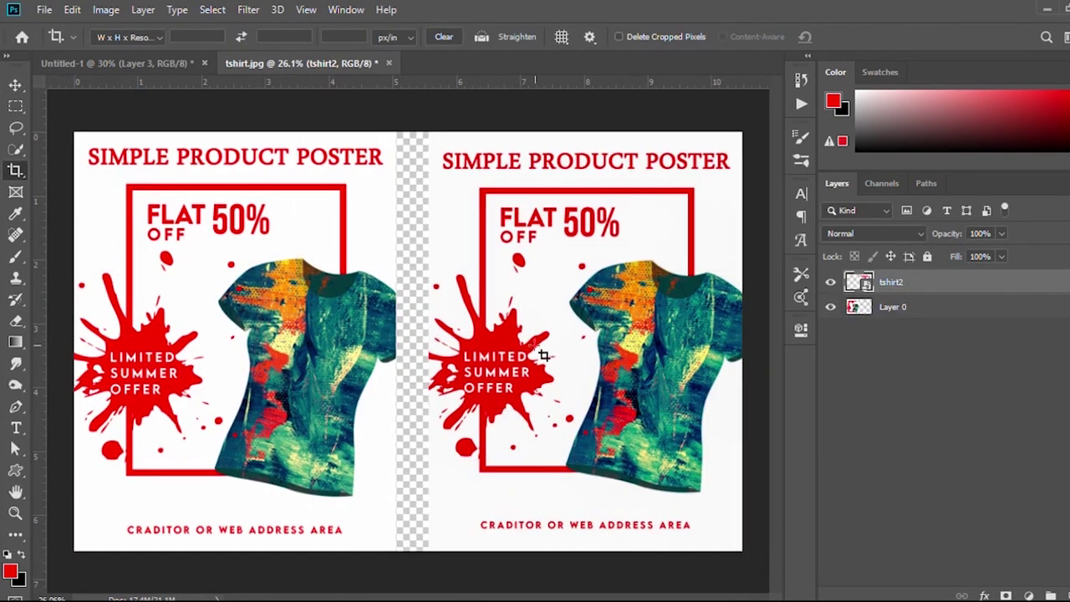
# Draw a red vertical strip between the two posters and move it below Layer 0
pyautogui.press('u')
pyautogui.hotkey('alt', '[')
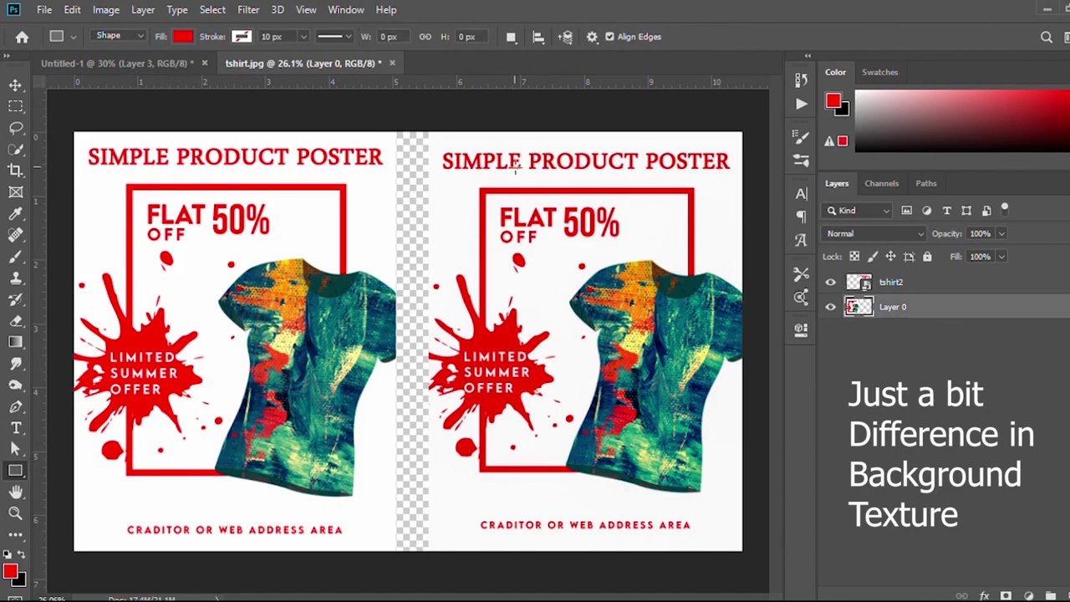
pyautogui.moveTo(427, 572); pyautogui.dragTo(427, 574)
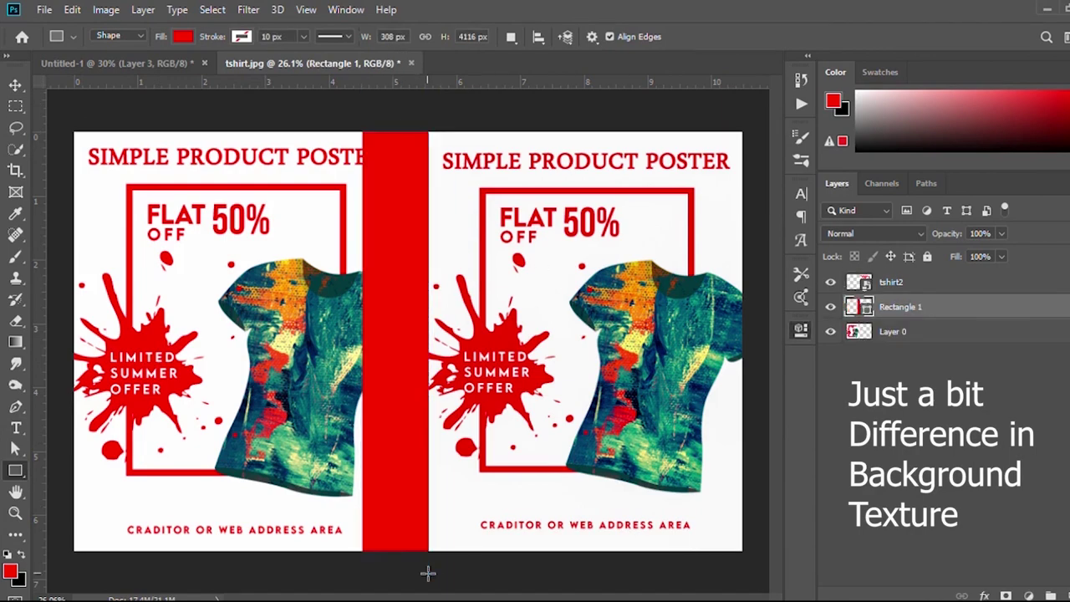
pyautogui.press('v')
pyautogui.moveTo(900, 307); pyautogui.dragTo(900, 339)
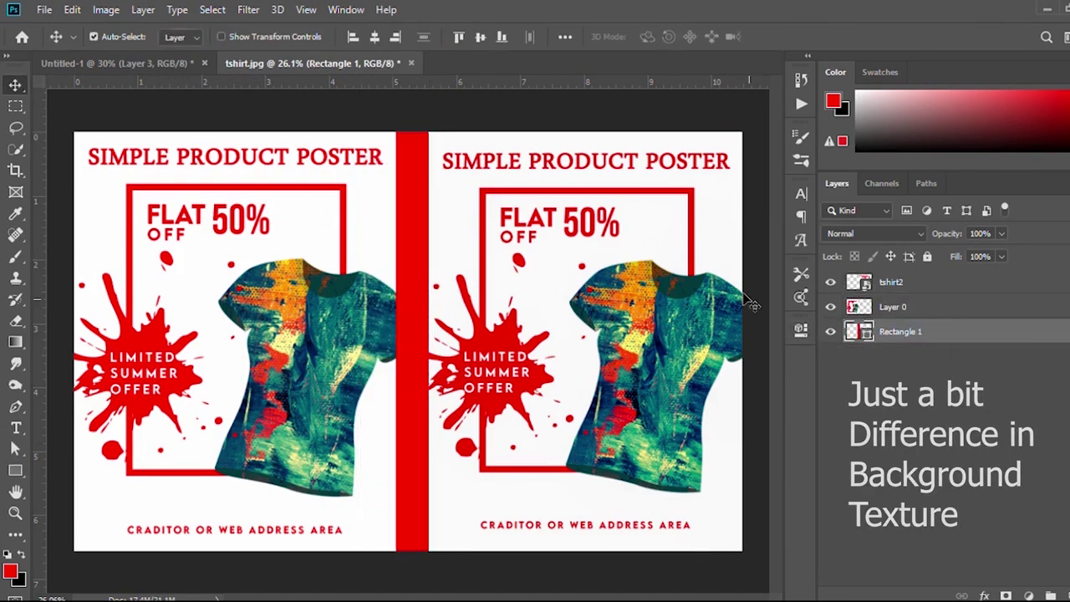